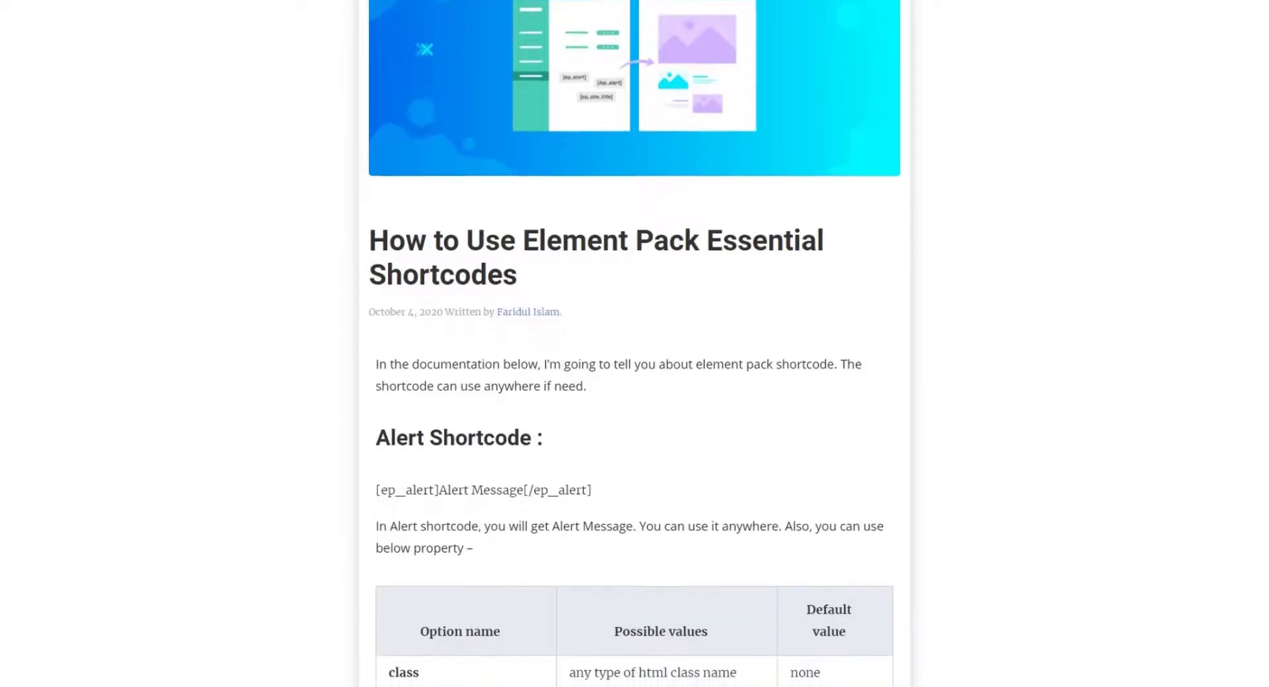
Read through the Element Pack shortcode documentation from the Alert section to the Author Name section.
scroll(634, 344, "down", 1)
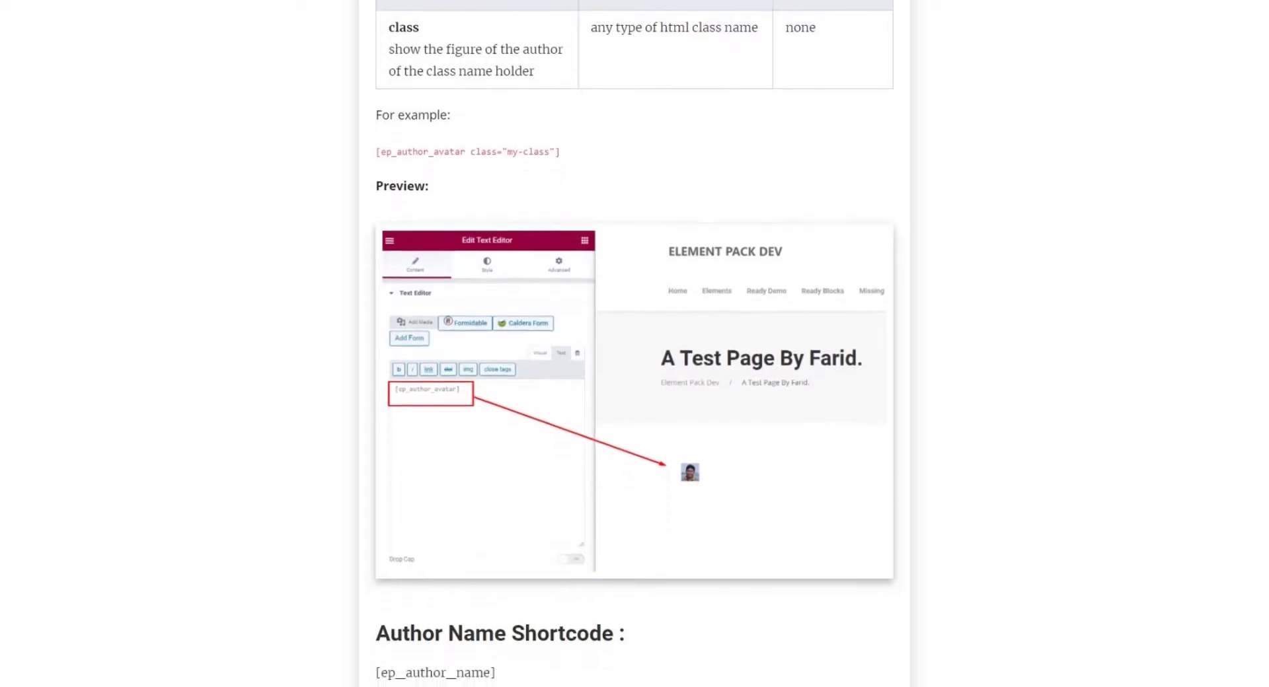
scroll(635, 344, "down", 2)
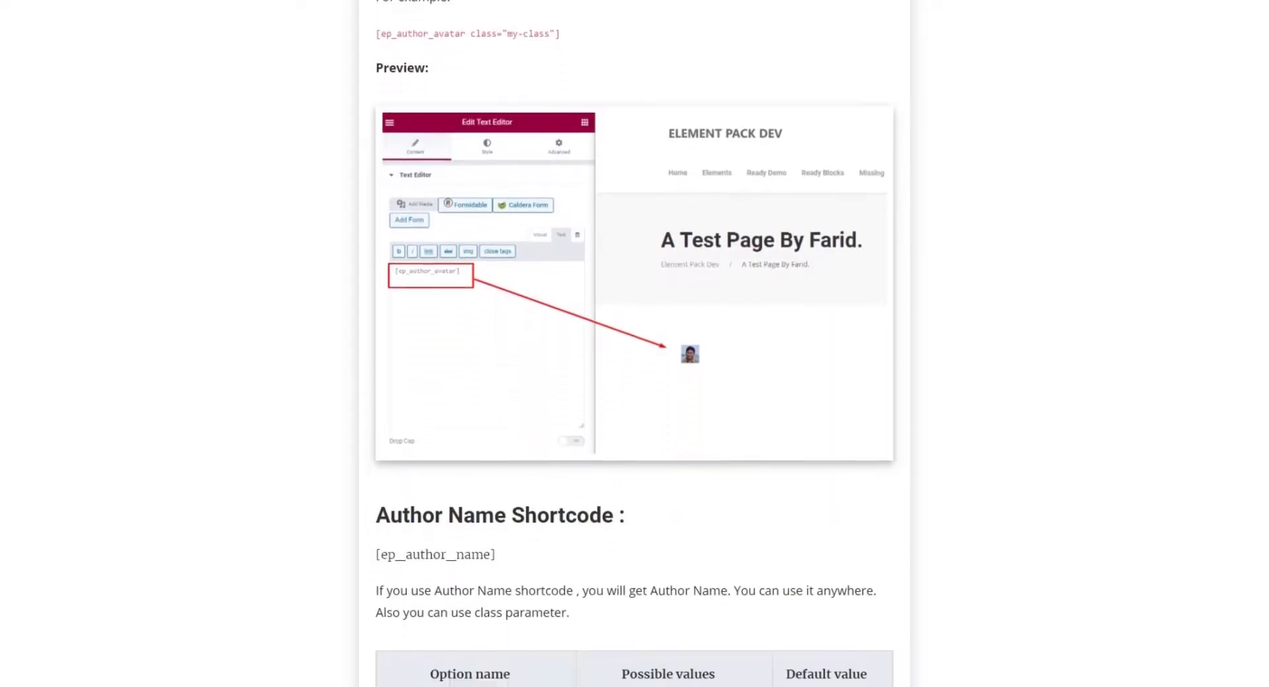
scroll(635, 343, "down", 2)
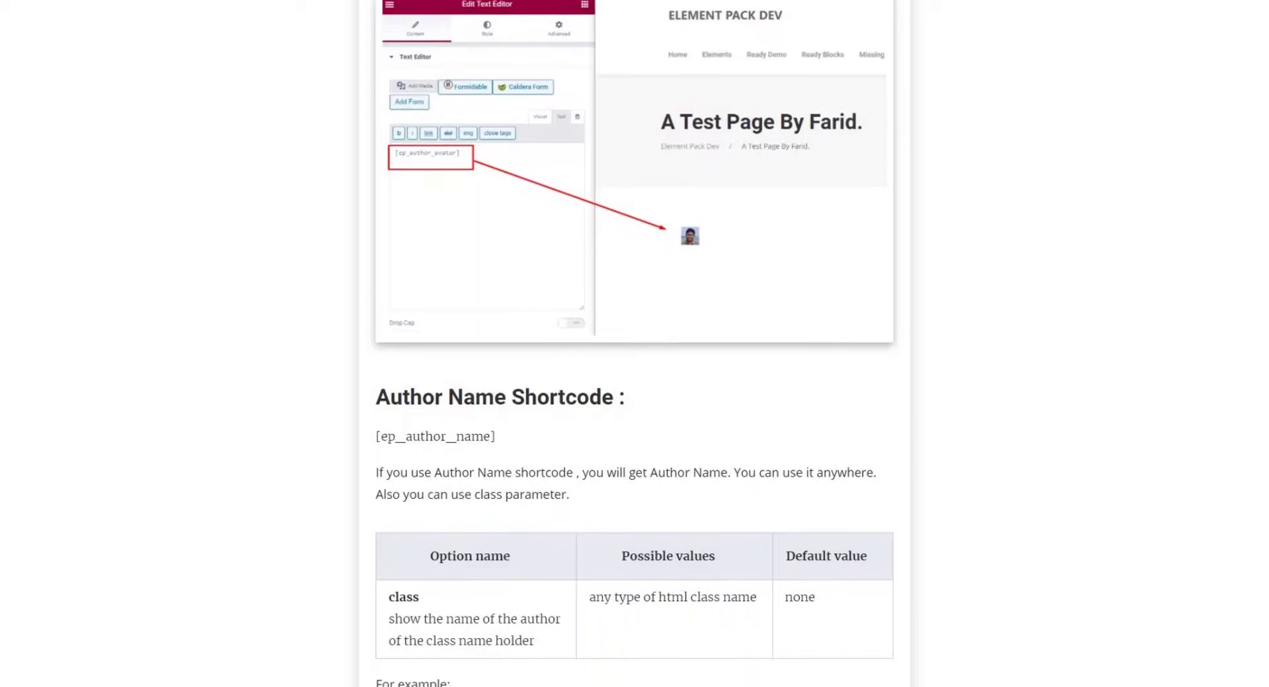
scroll(634, 344, "down", 2)
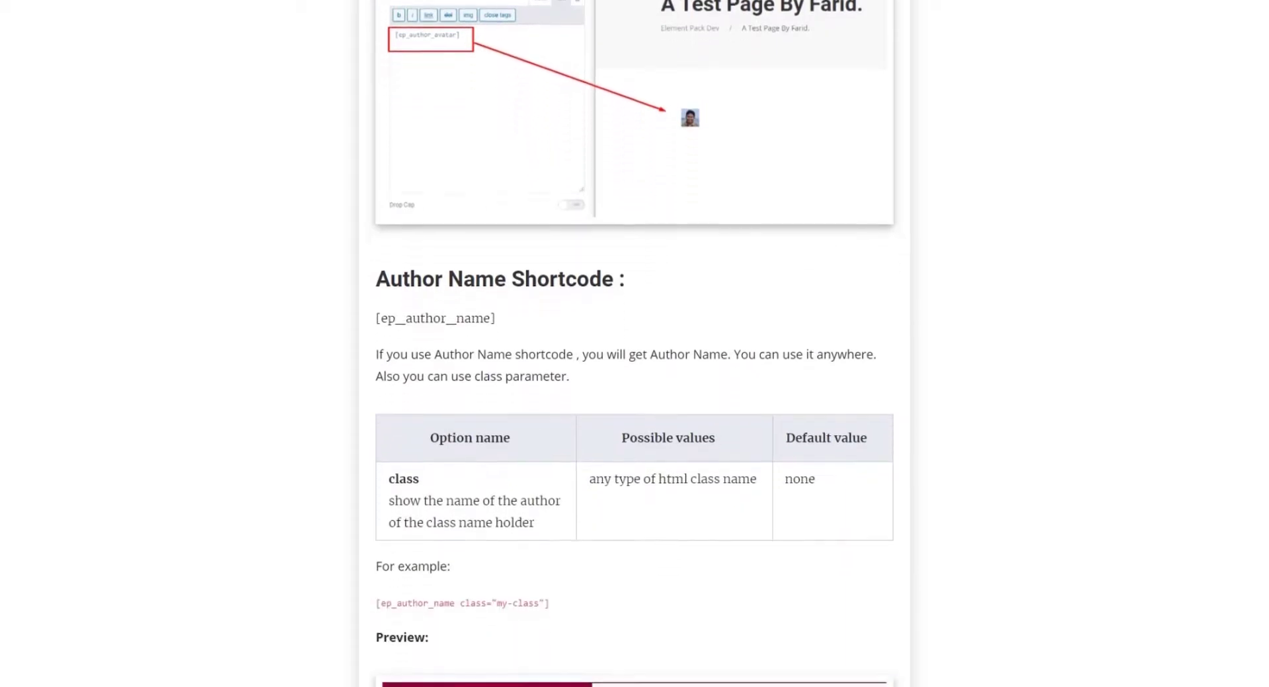
scroll(635, 344, "down", 2)
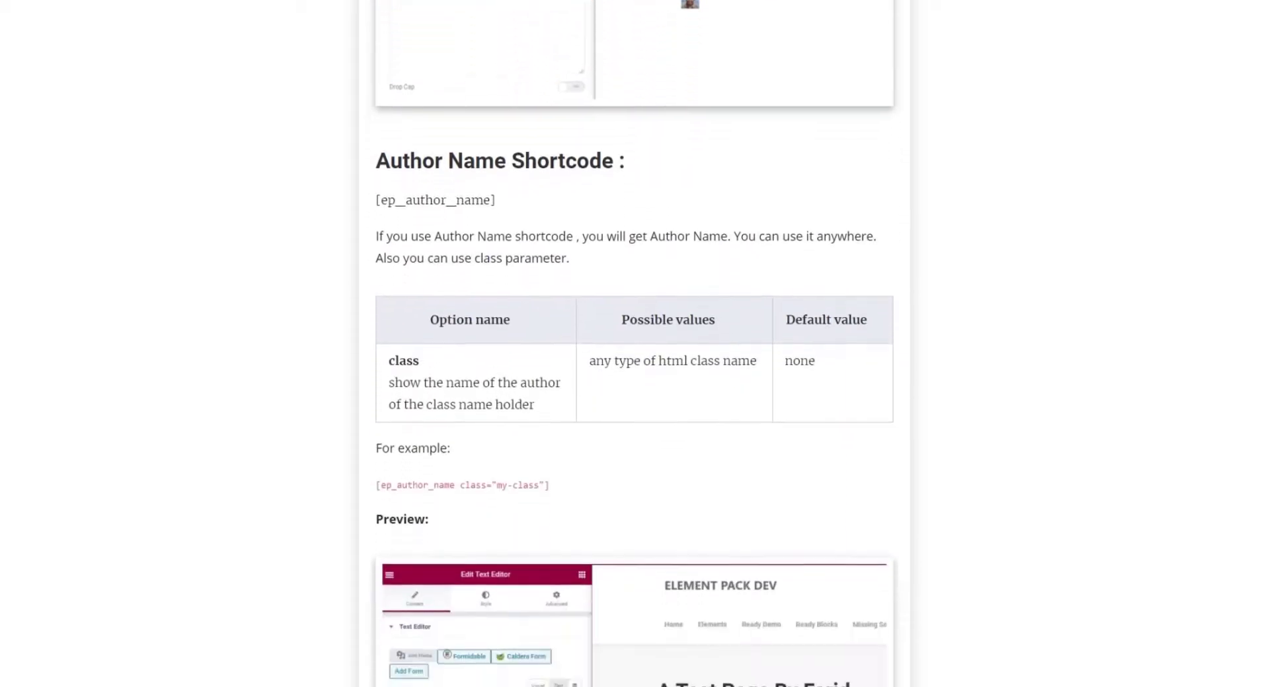
scroll(635, 344, "down", 2)
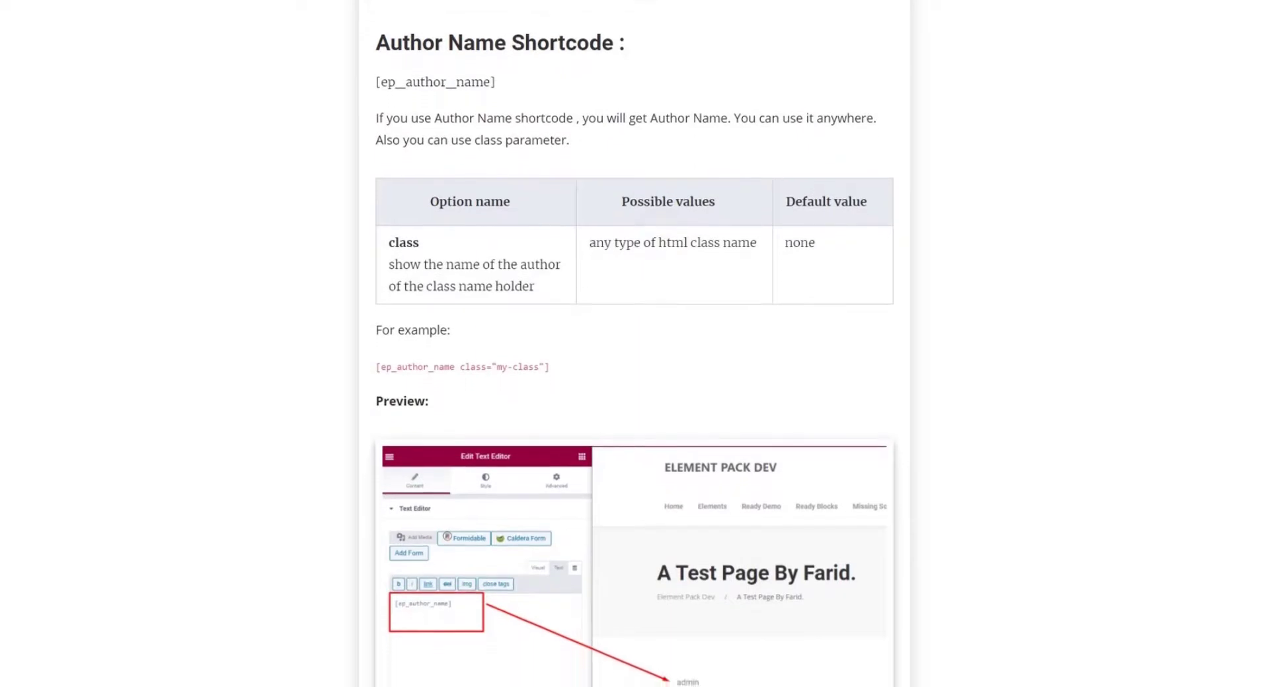
scroll(634, 344, "down", 2)
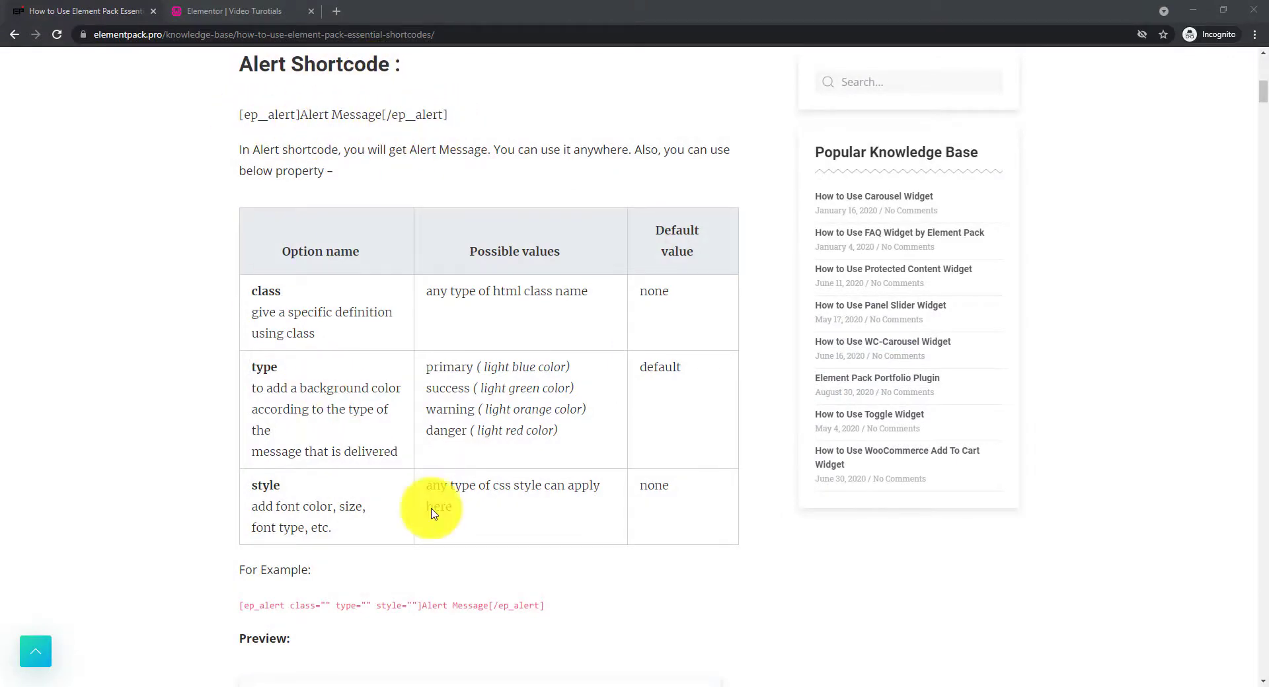
In the Elementor editor, add [ep_alert type="success" style="color: #29af5b; font-size: 18px"]You can try it our free version[/ep_alert] after the first paragraph and update the page.
left_click_drag(241, 612, 528, 617)
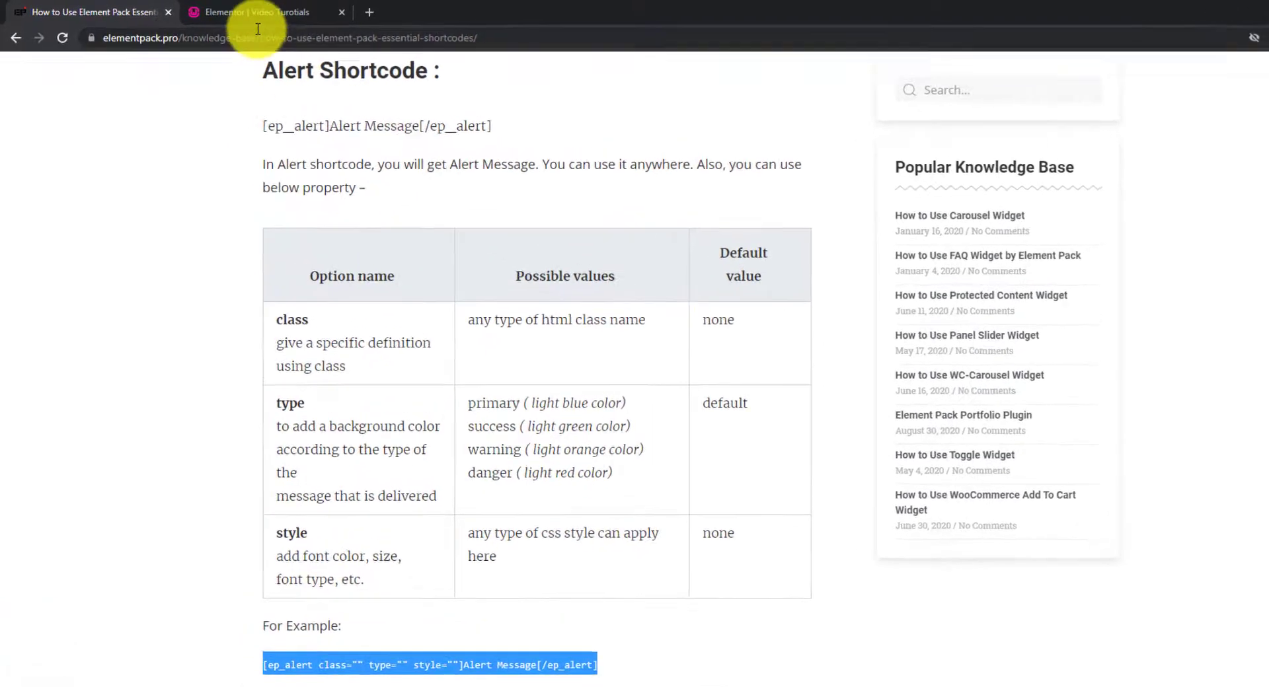
left_click(279, 14)
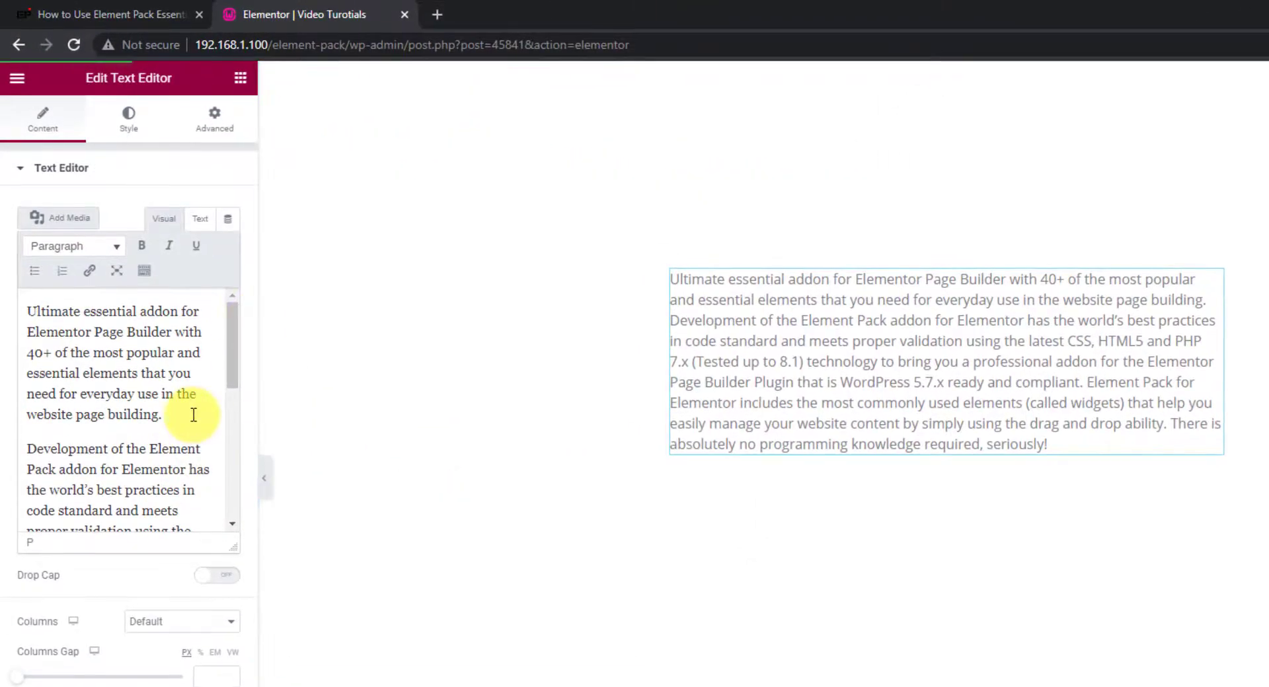
type("[ep_alert type=\"success\" style=\"color: #29af5b; font-size: 18px\"]You can try it our free version[/ep_alert]")
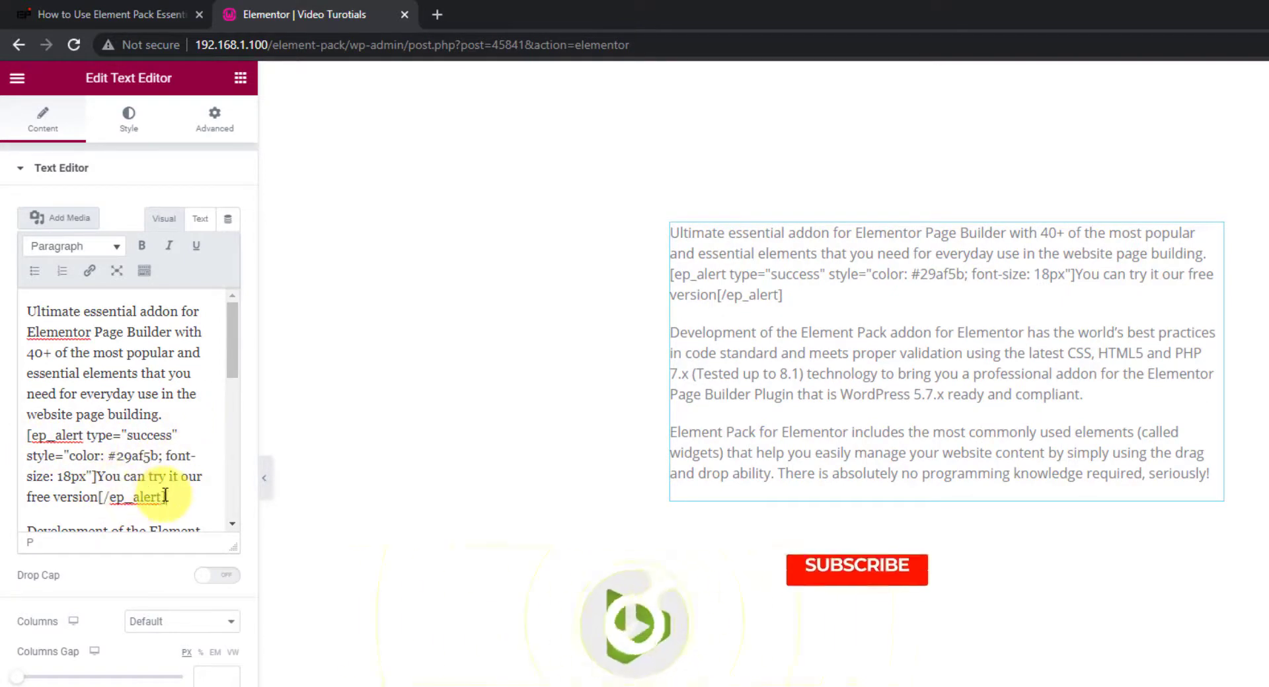
left_click_drag(175, 500, 25, 434)
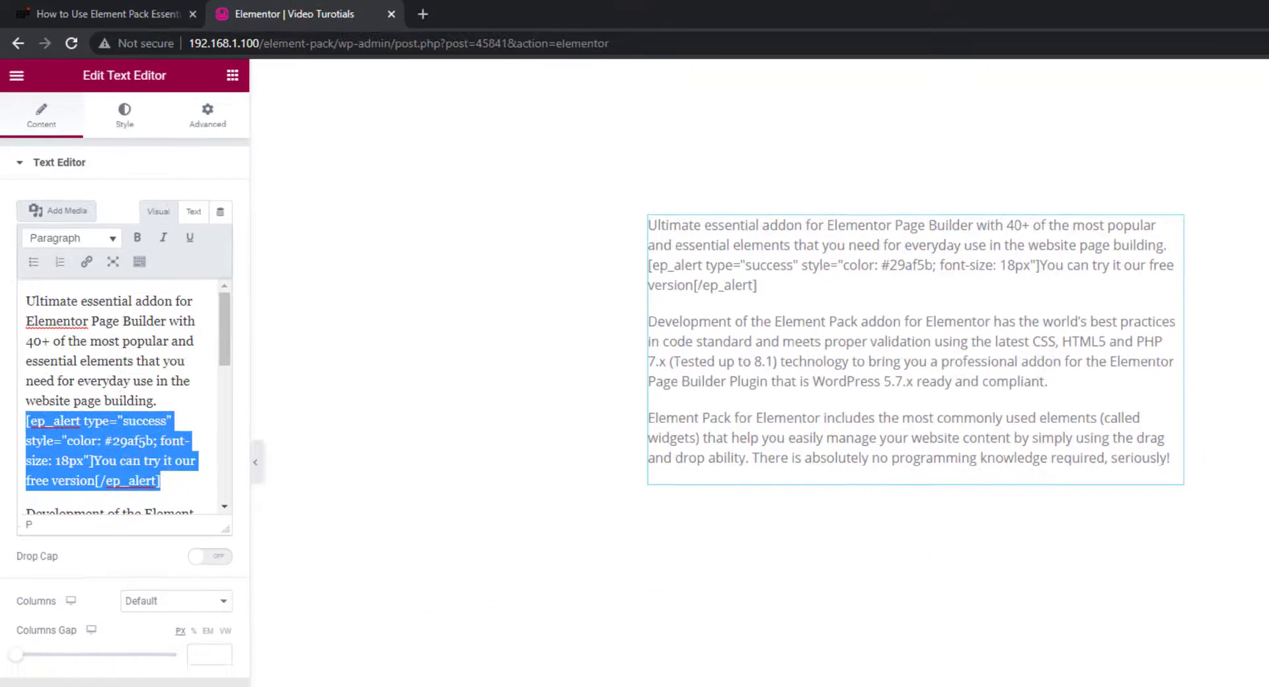
left_click(195, 686)
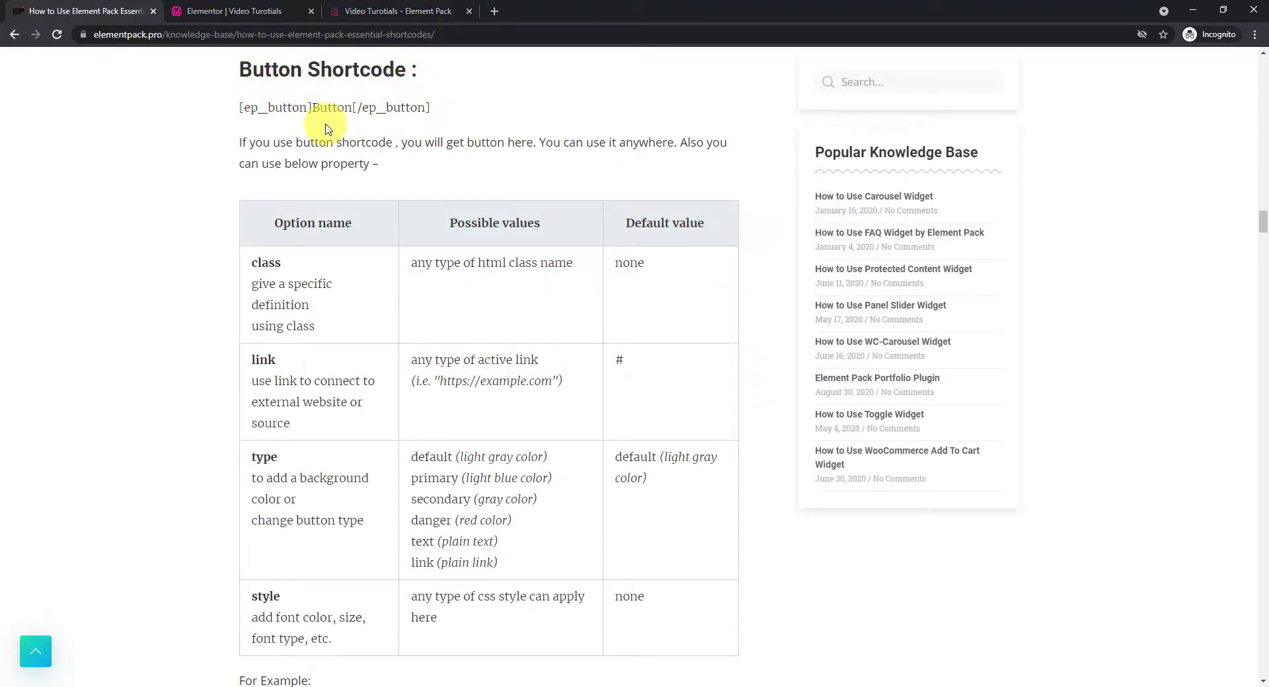
Review the Button shortcode options in the documentation and select the example shortcode with class, link, type and style.
scroll(614, 397, "down", 2)
scroll(615, 400, "down", 5)
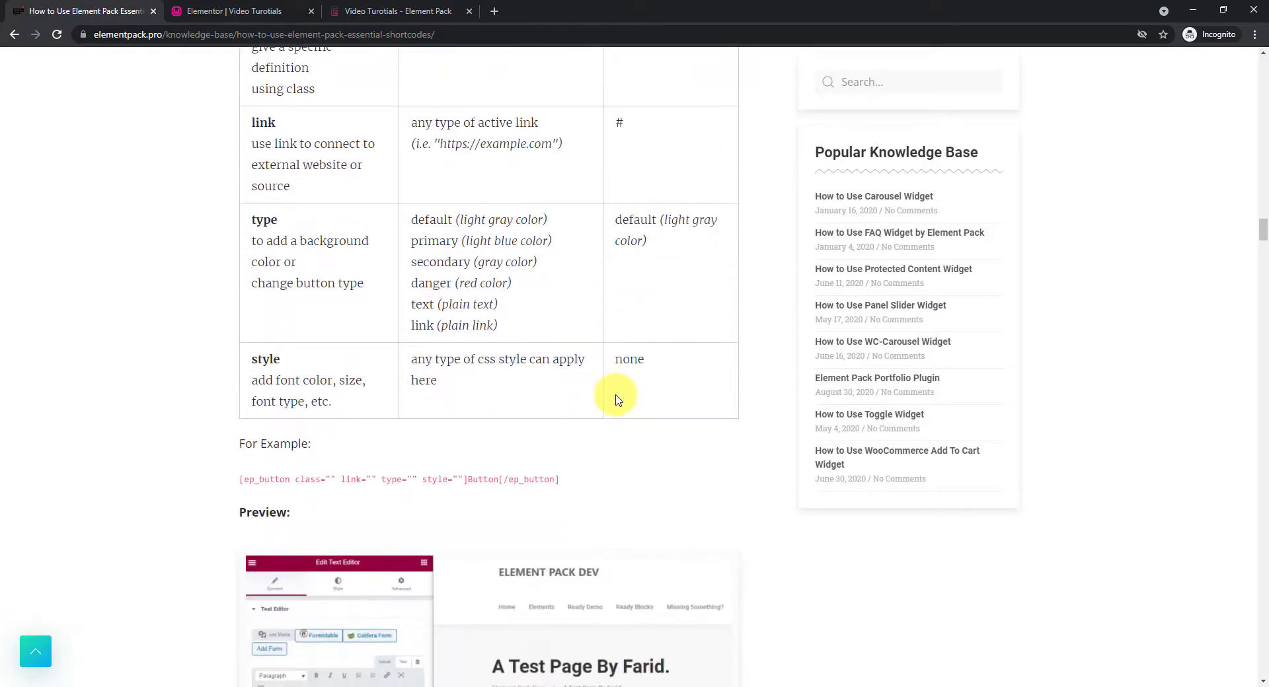
scroll(616, 398, "down", 1)
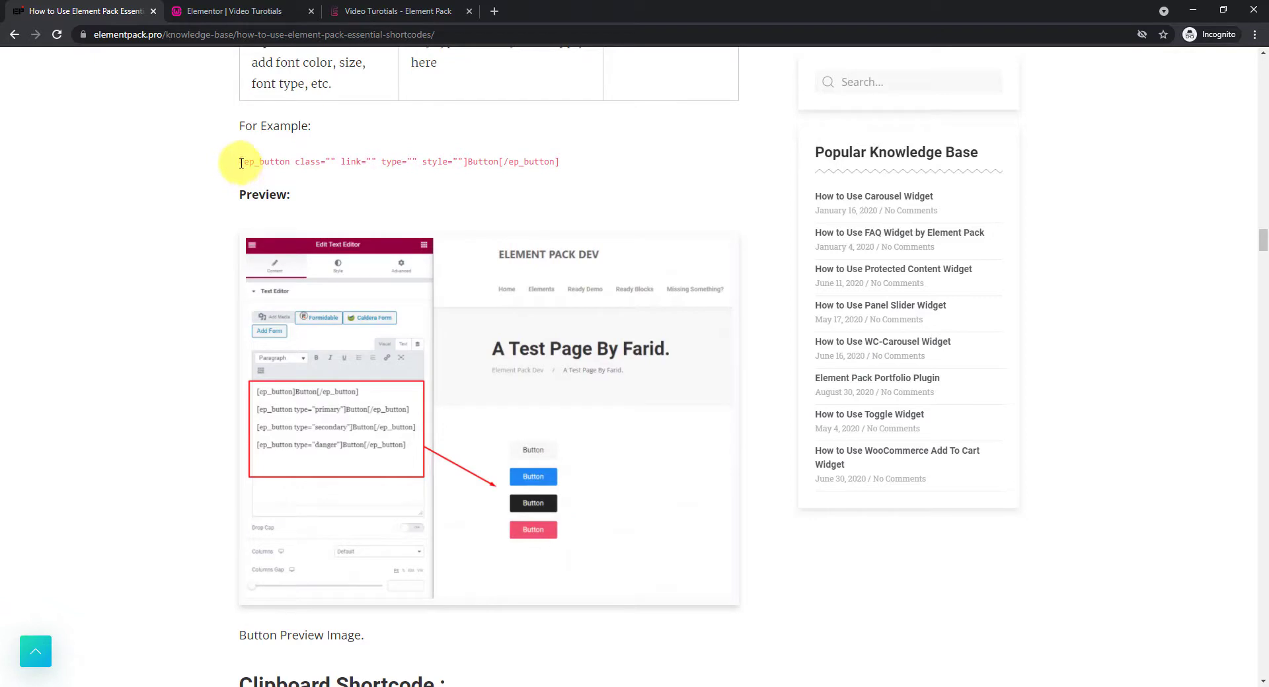
left_click_drag(240, 162, 569, 174)
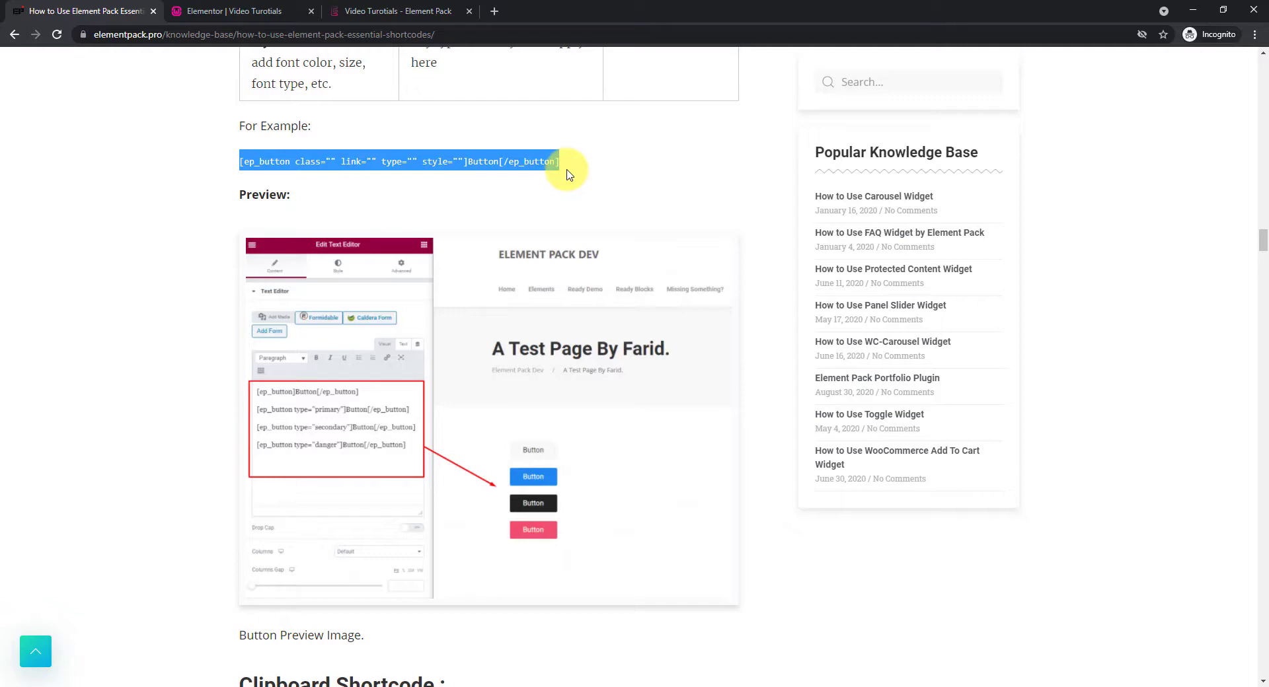
left_click(271, 11)
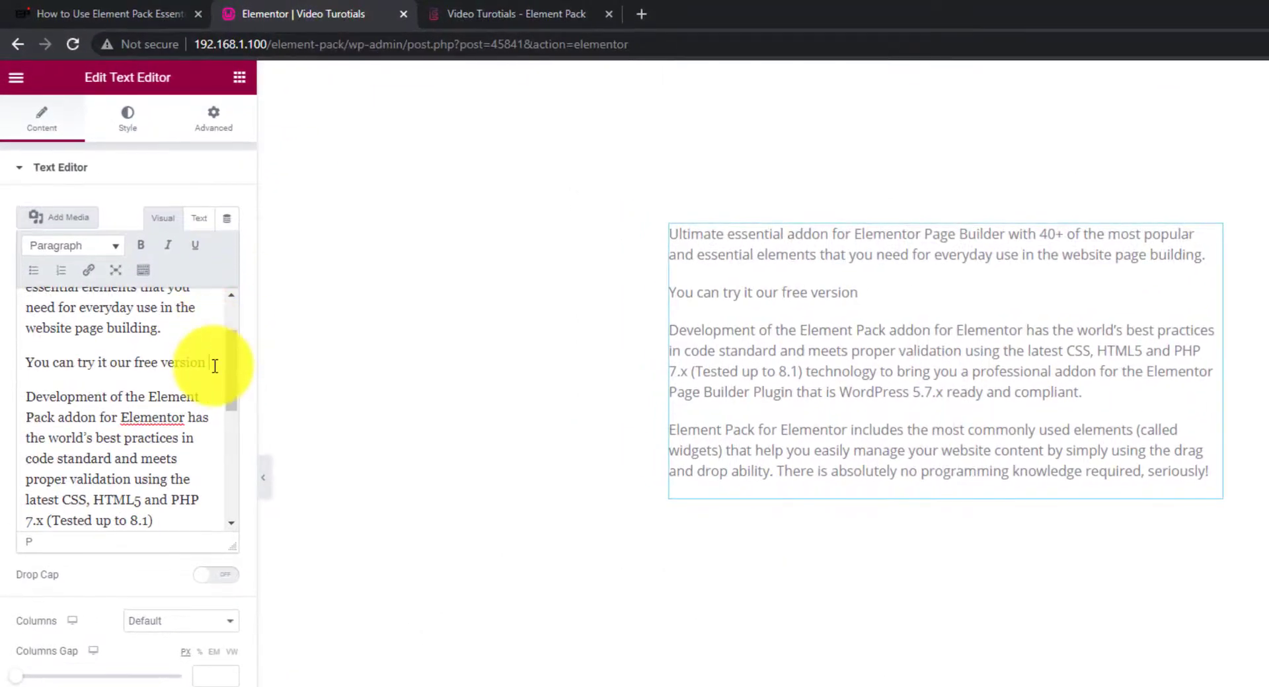
type("[ep_button link=\"https://wordpress.org/plugins/bdthemes-element-pack-lite/\" type=\"danger\" style=\"color: #fff; font-size: 16px;\"] Download Now[/ep_button]")
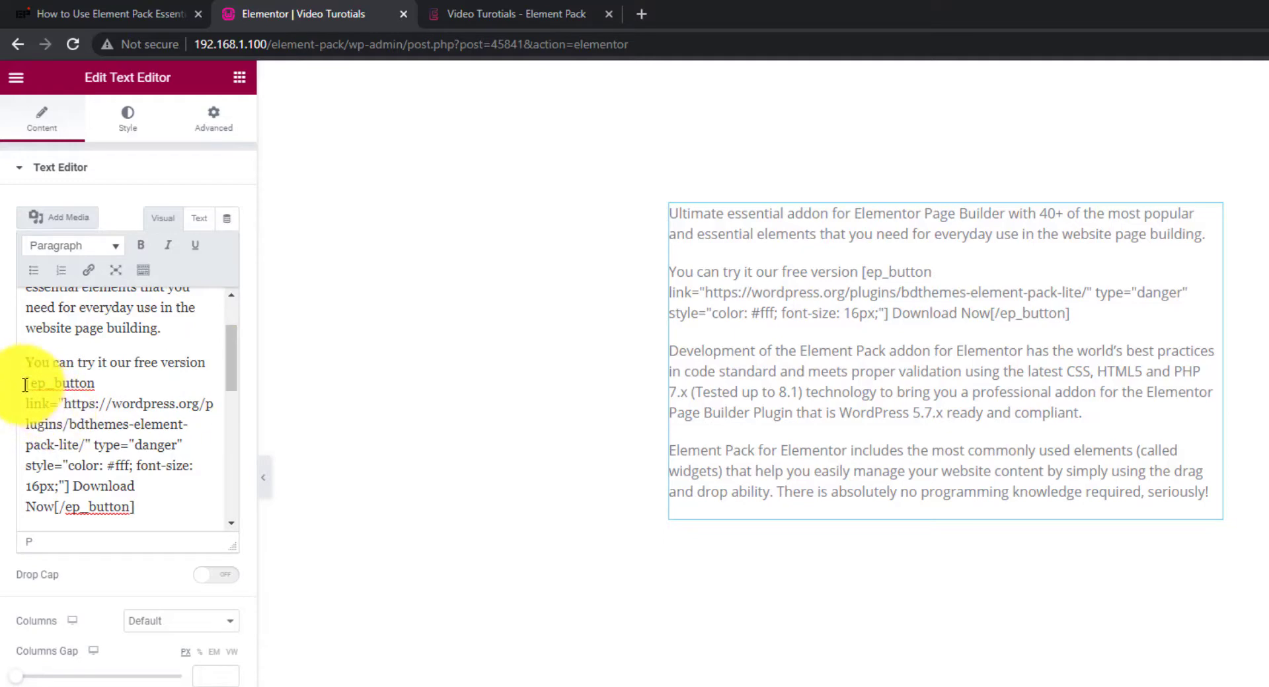
left_click_drag(143, 506, 26, 382)
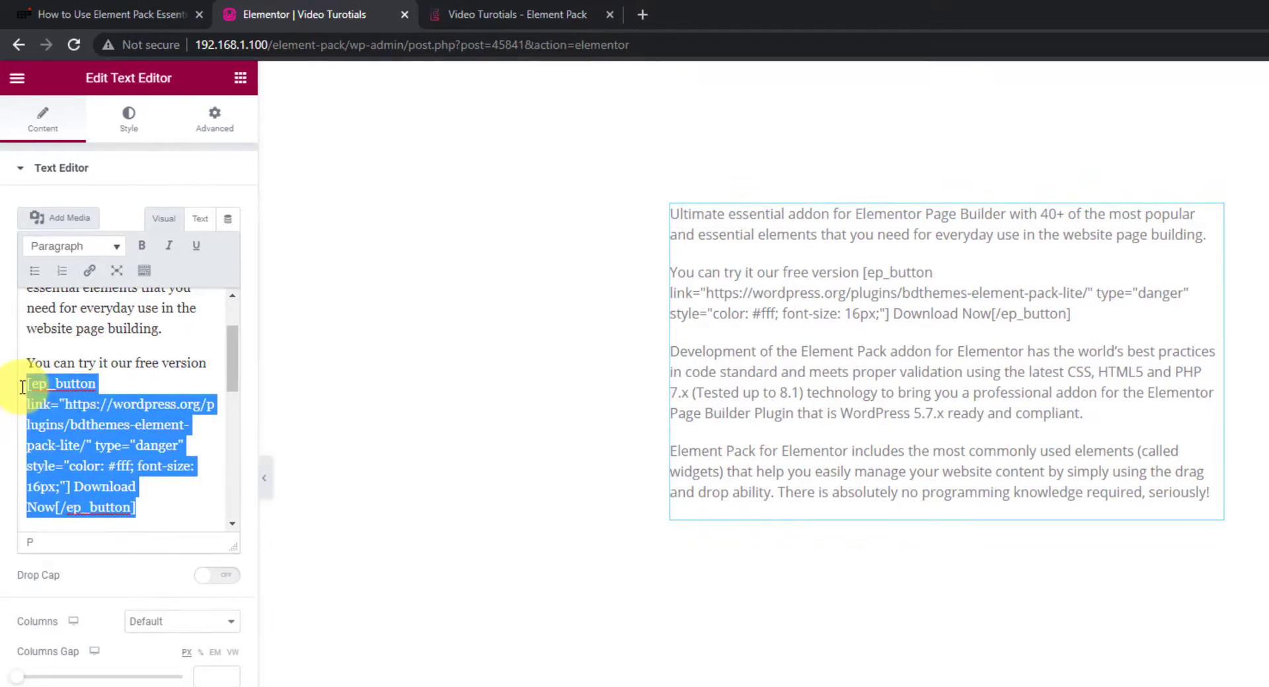
scroll(185, 457, "down", 1)
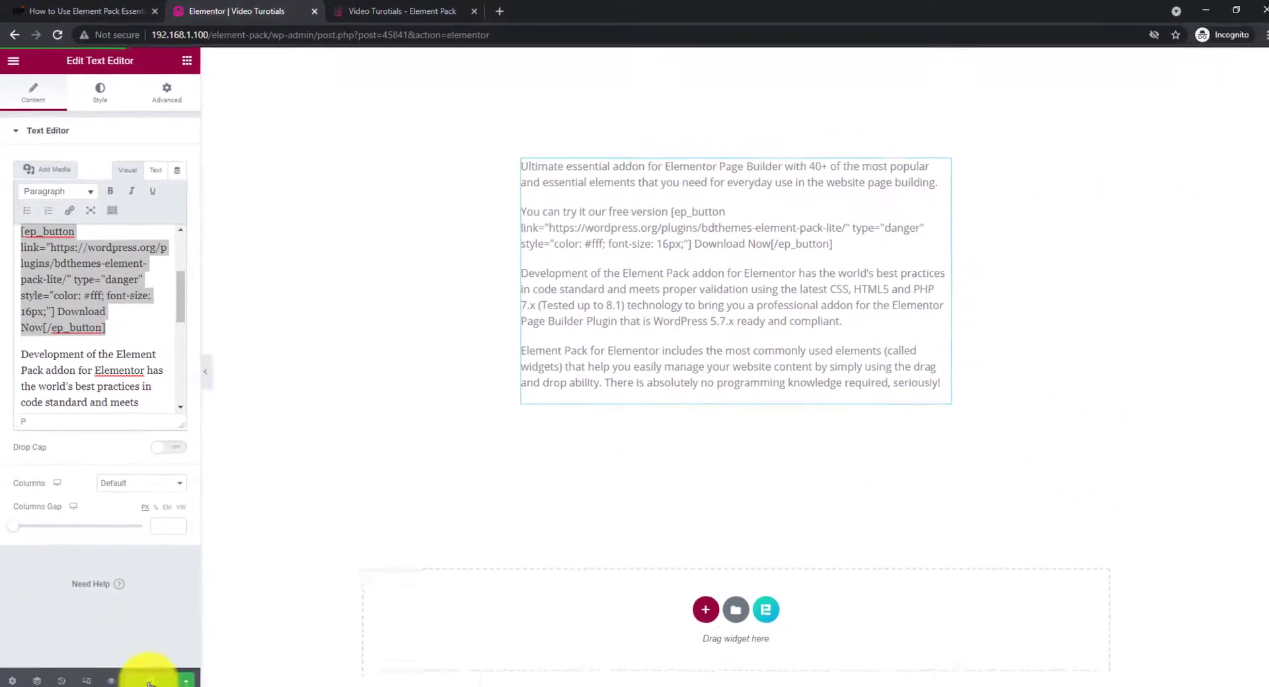
left_click(150, 683)
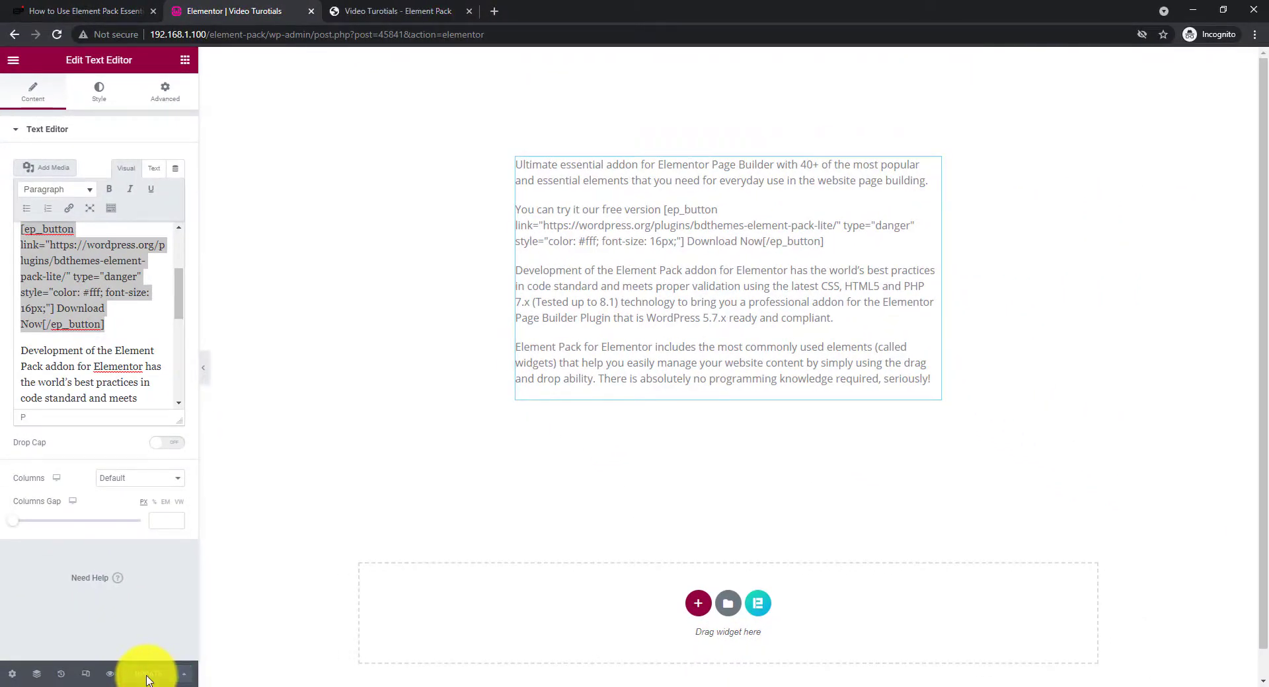
left_click(380, 12)
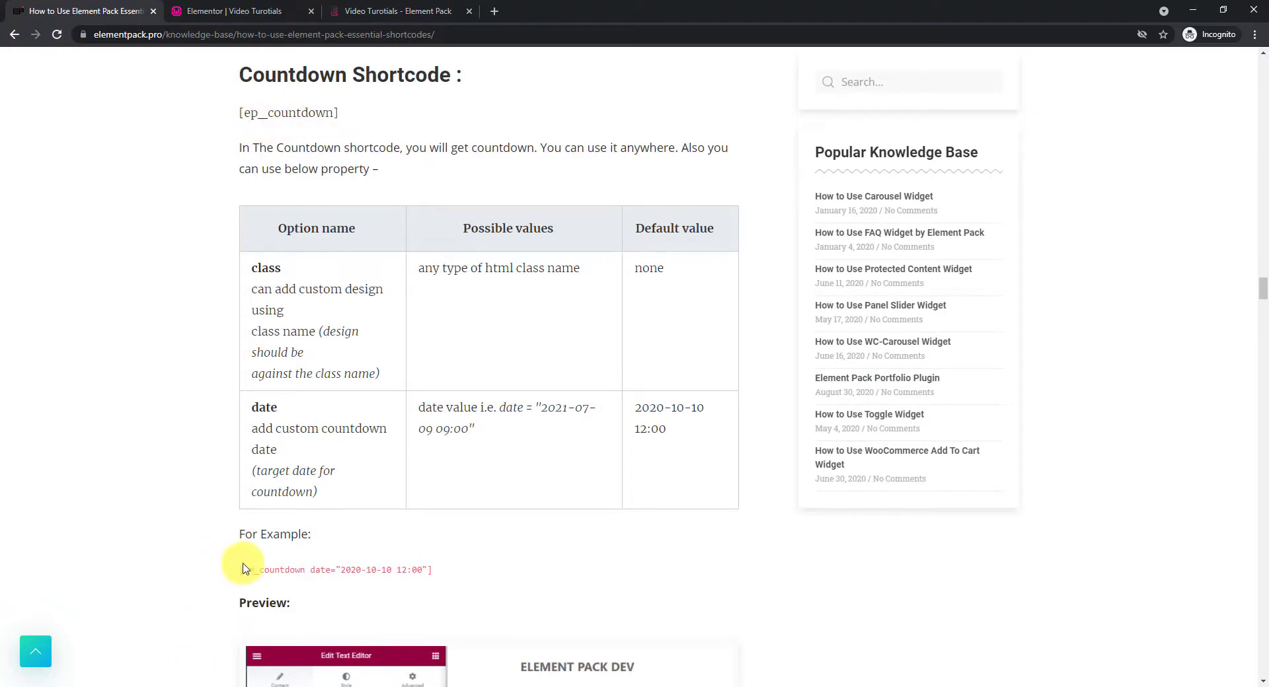
left_click_drag(241, 569, 412, 570)
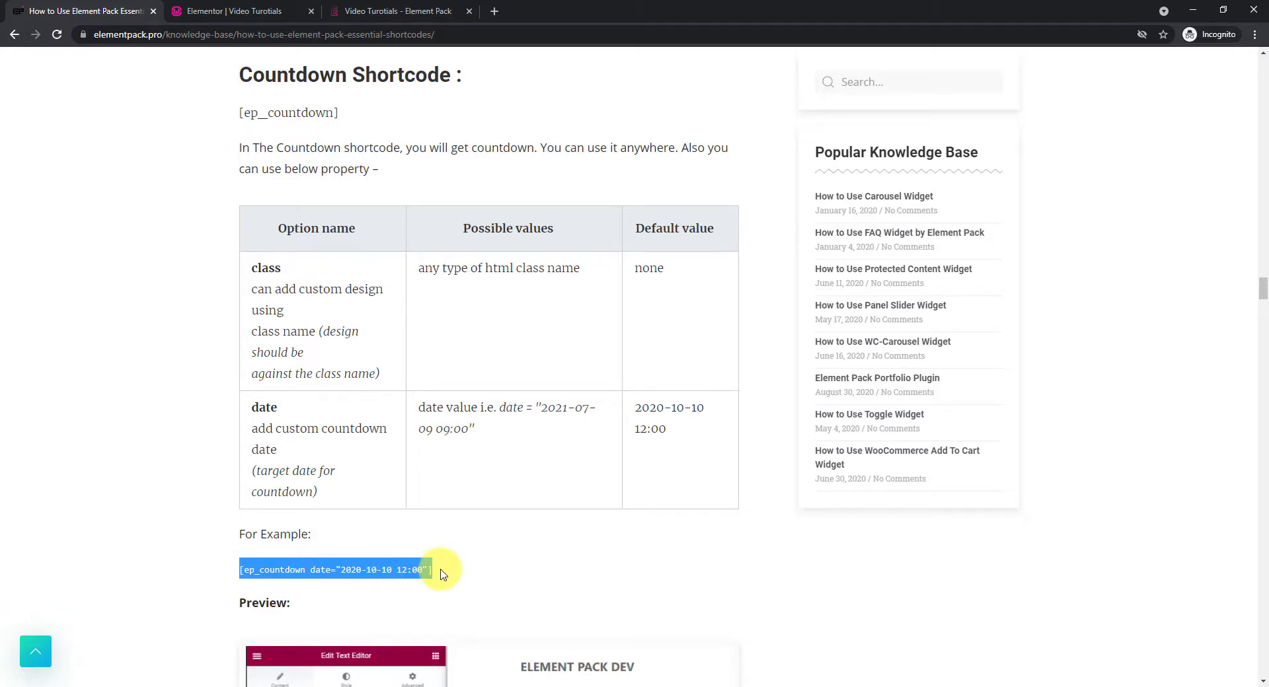
scroll(439, 496, "down", 5)
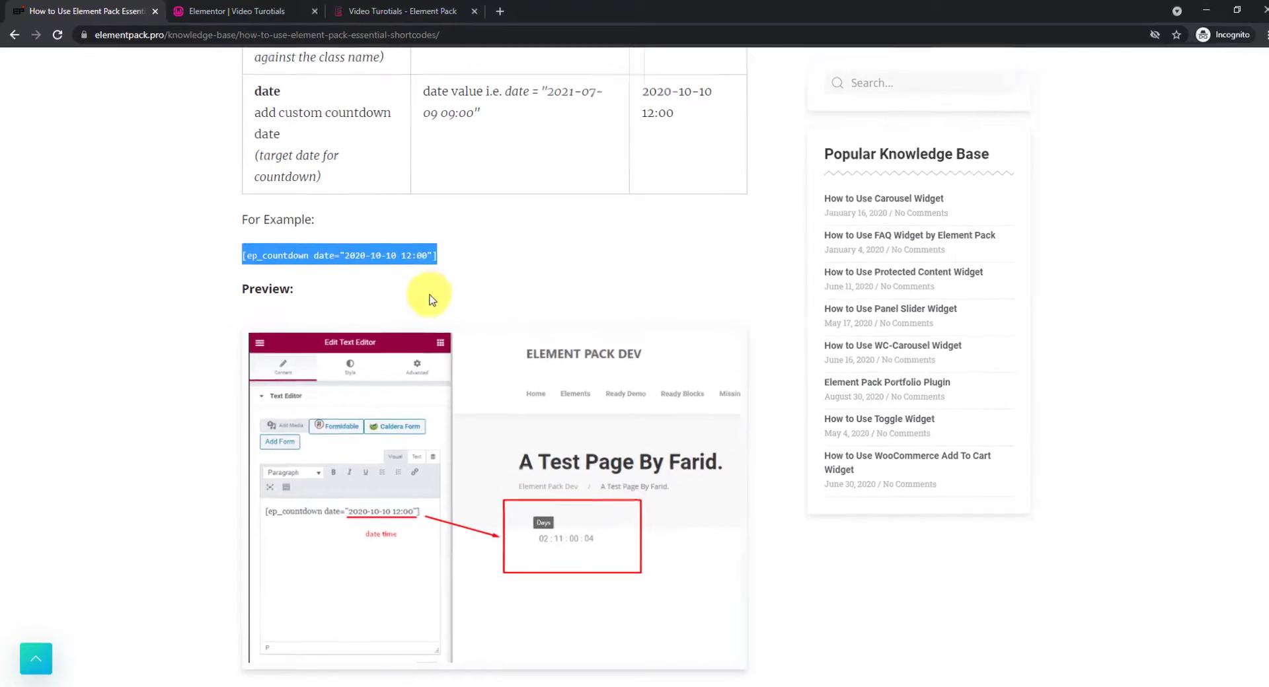
left_click(267, 9)
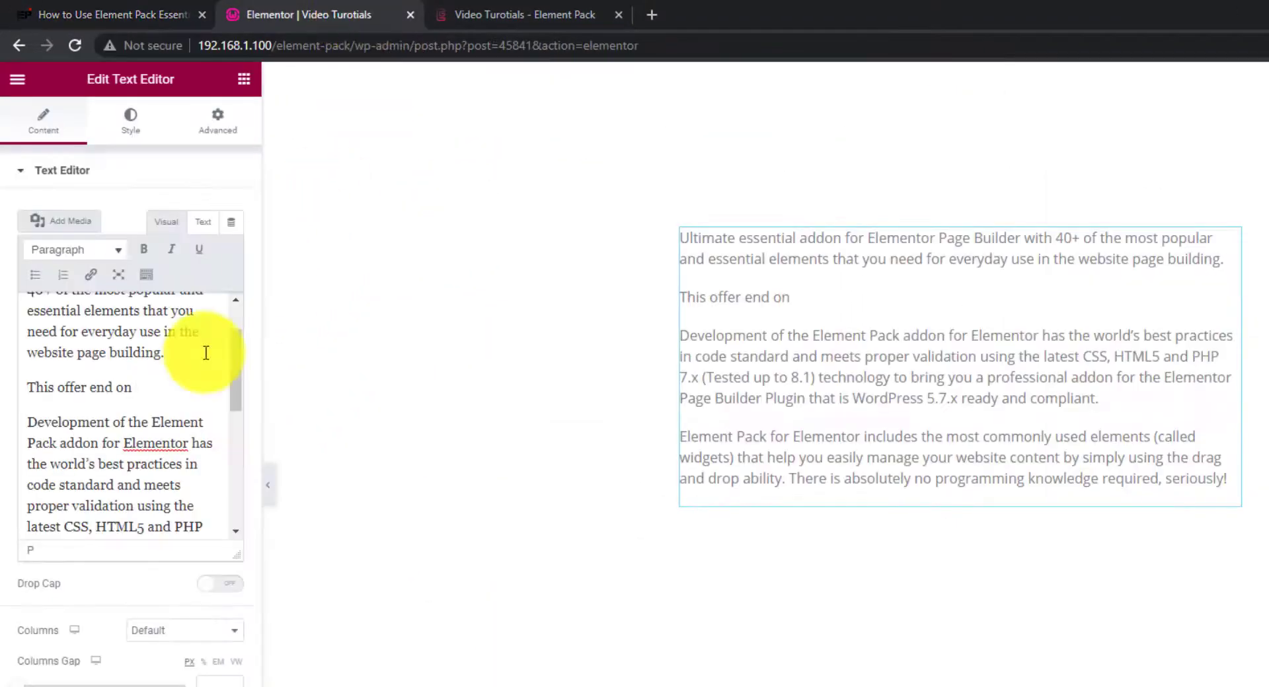
left_click(142, 387)
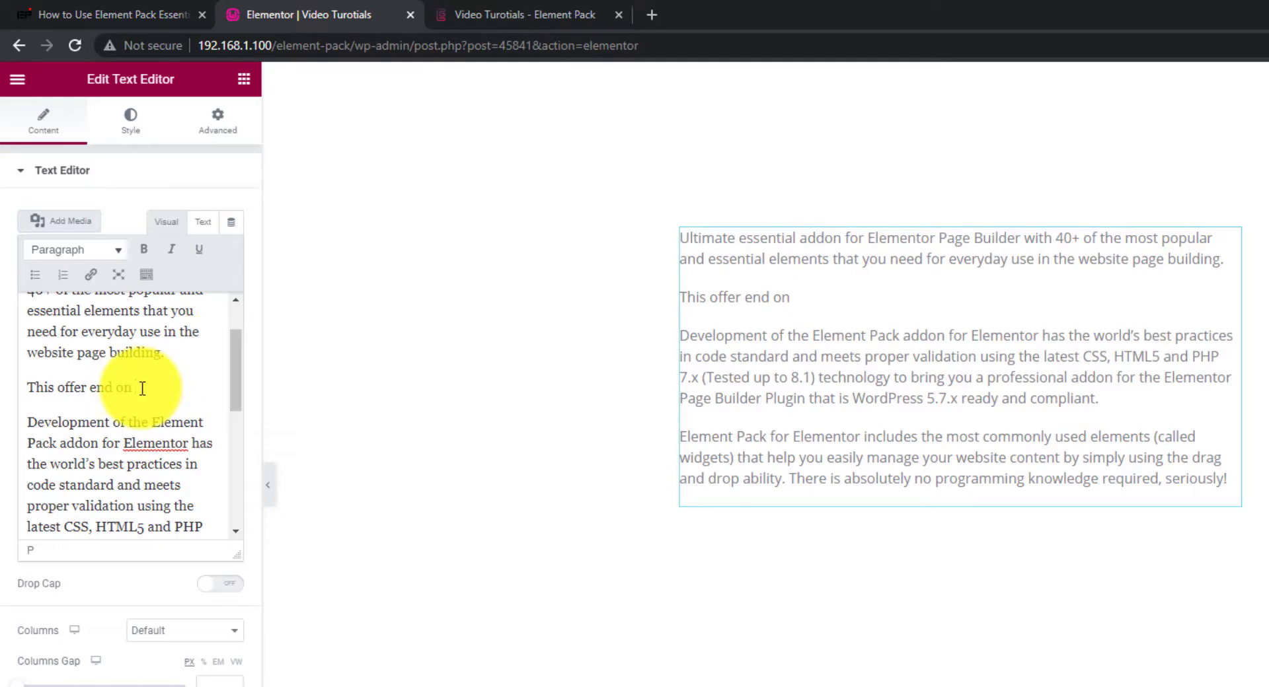
key("ctrl+v")
left_click_drag(112, 430, 26, 411)
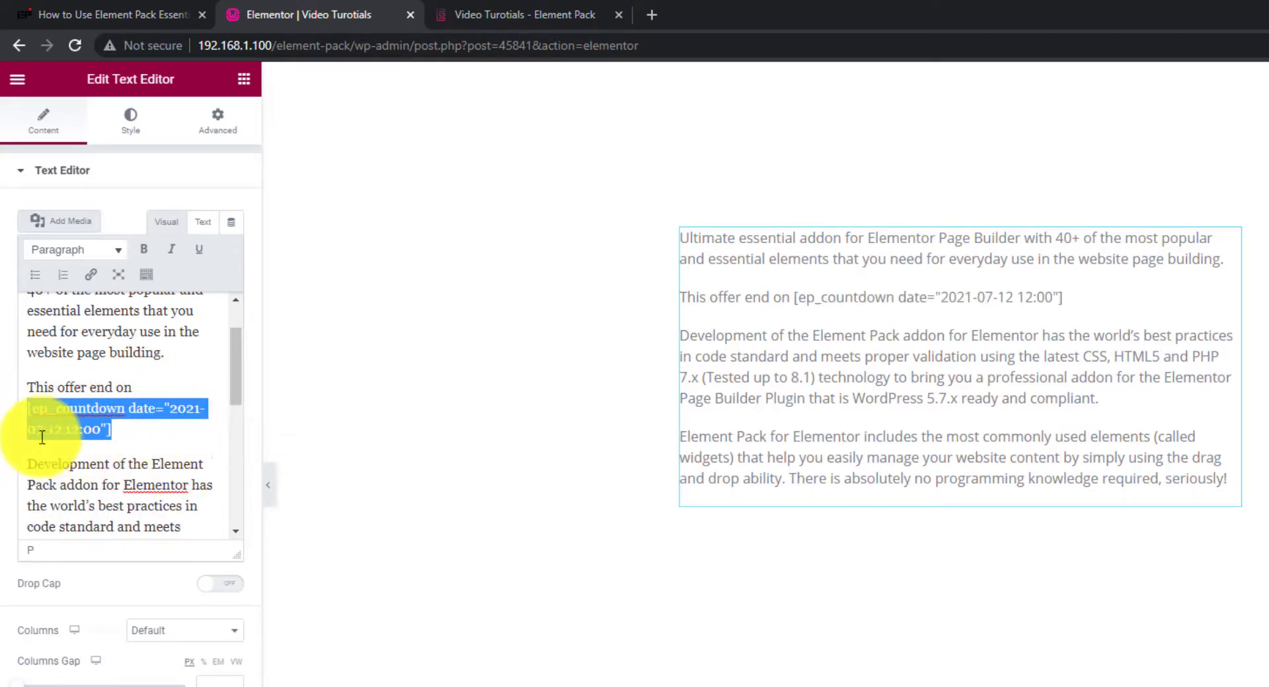
left_click(165, 684)
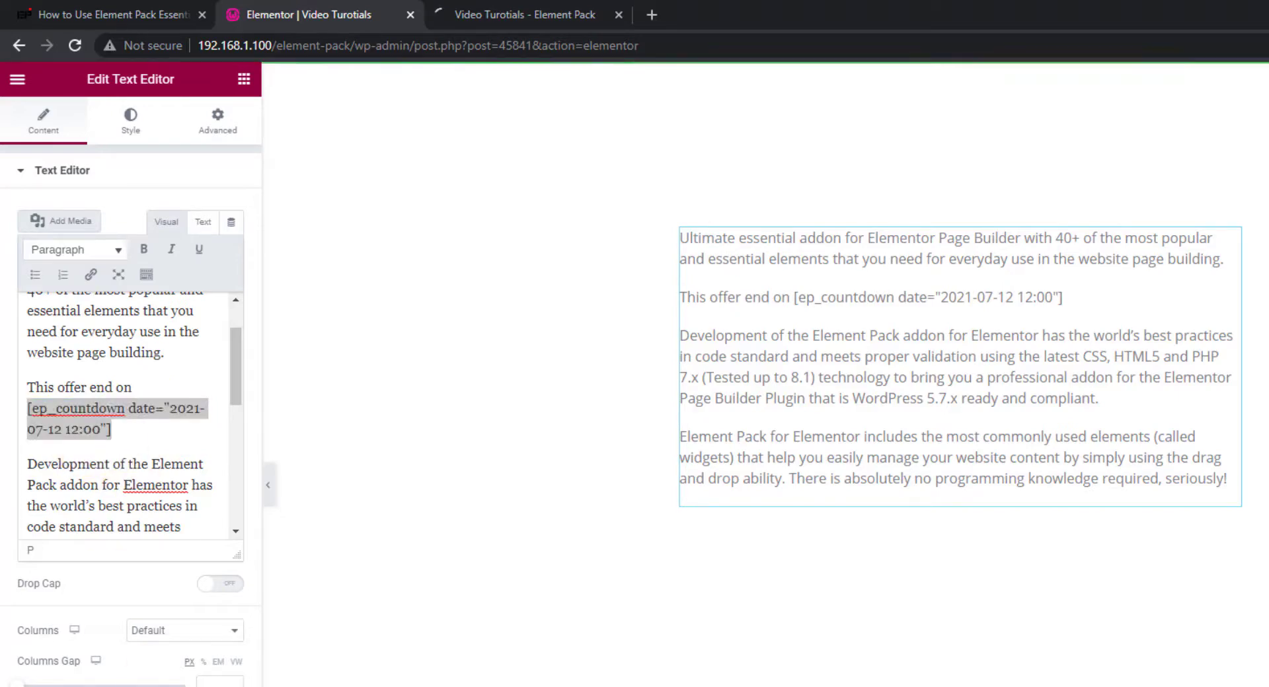
left_click(512, 14)
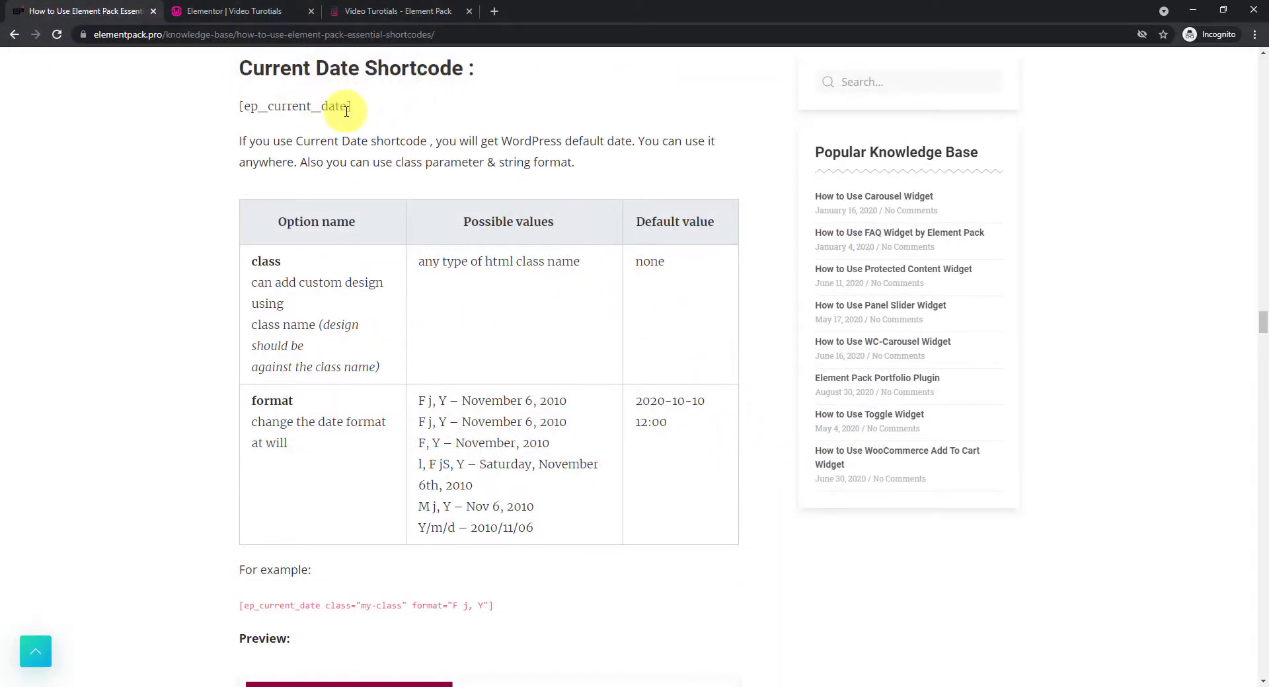
Review the Current Date shortcode formats in the documentation and select the example shortcode with class and format.
scroll(546, 646, "down", 5)
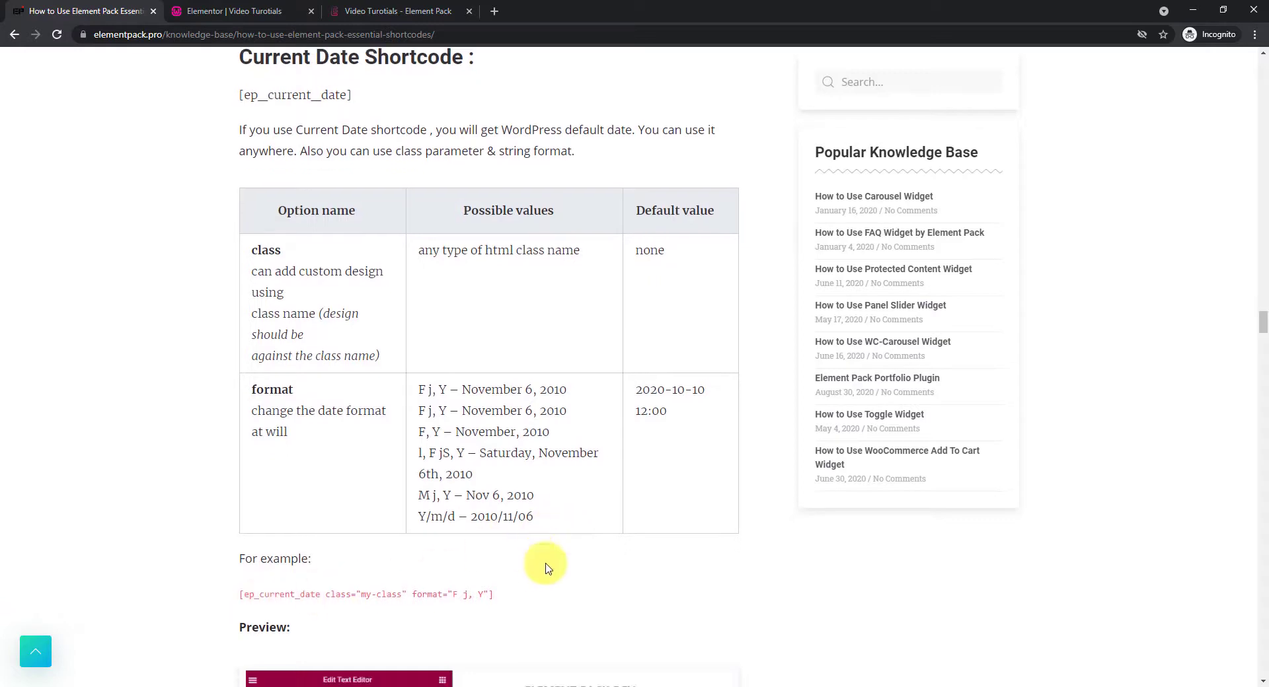
scroll(546, 568, "down", 1)
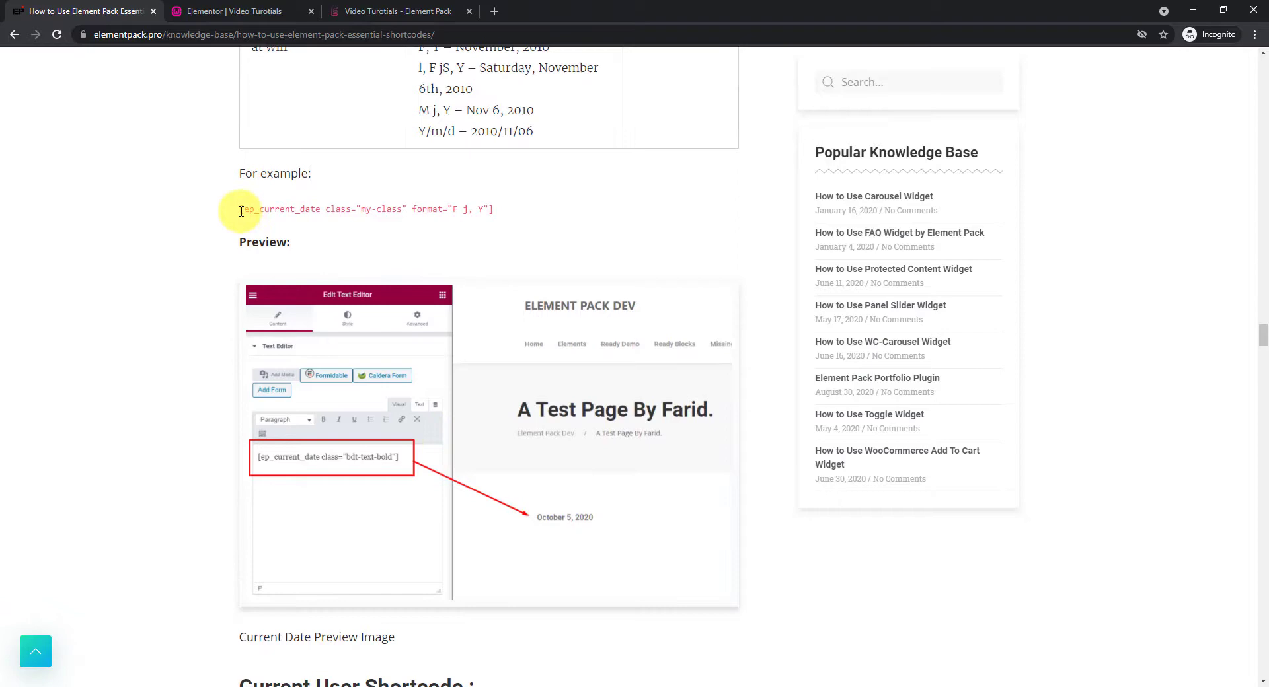
left_click_drag(240, 211, 494, 209)
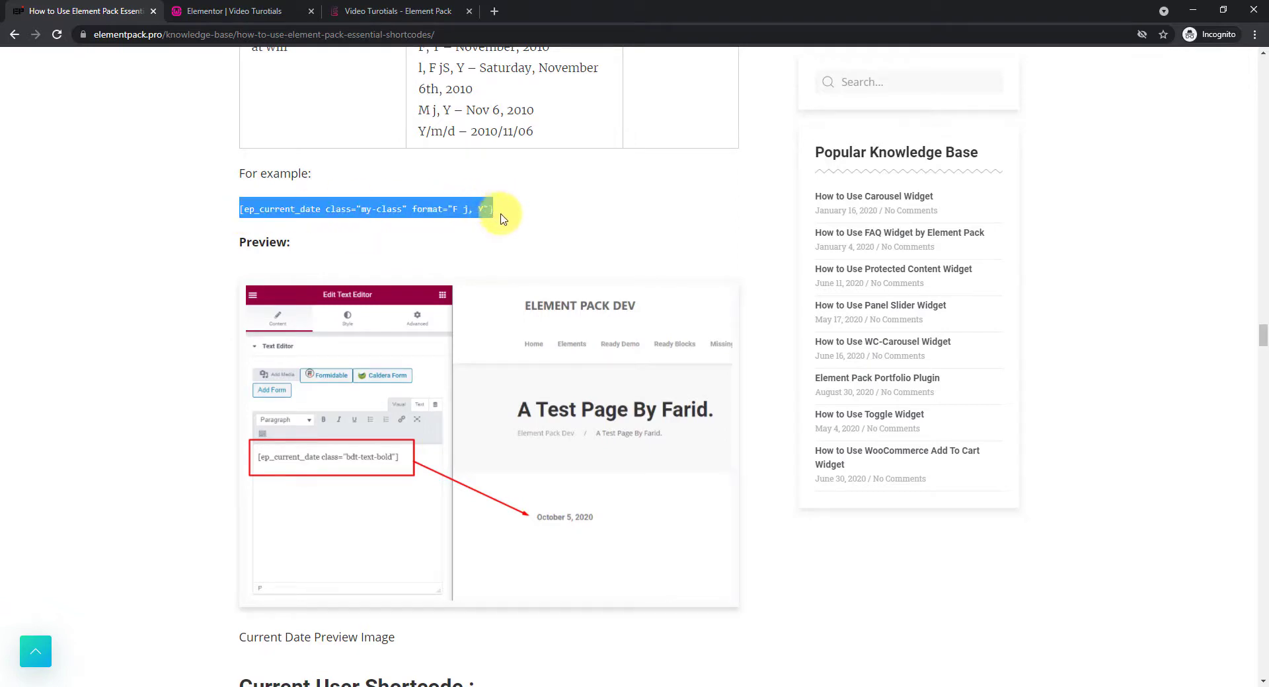
In the Elementor editor, insert [ep_current_date format="Y"] after the © symbol in the copyright line.
left_click(291, 10)
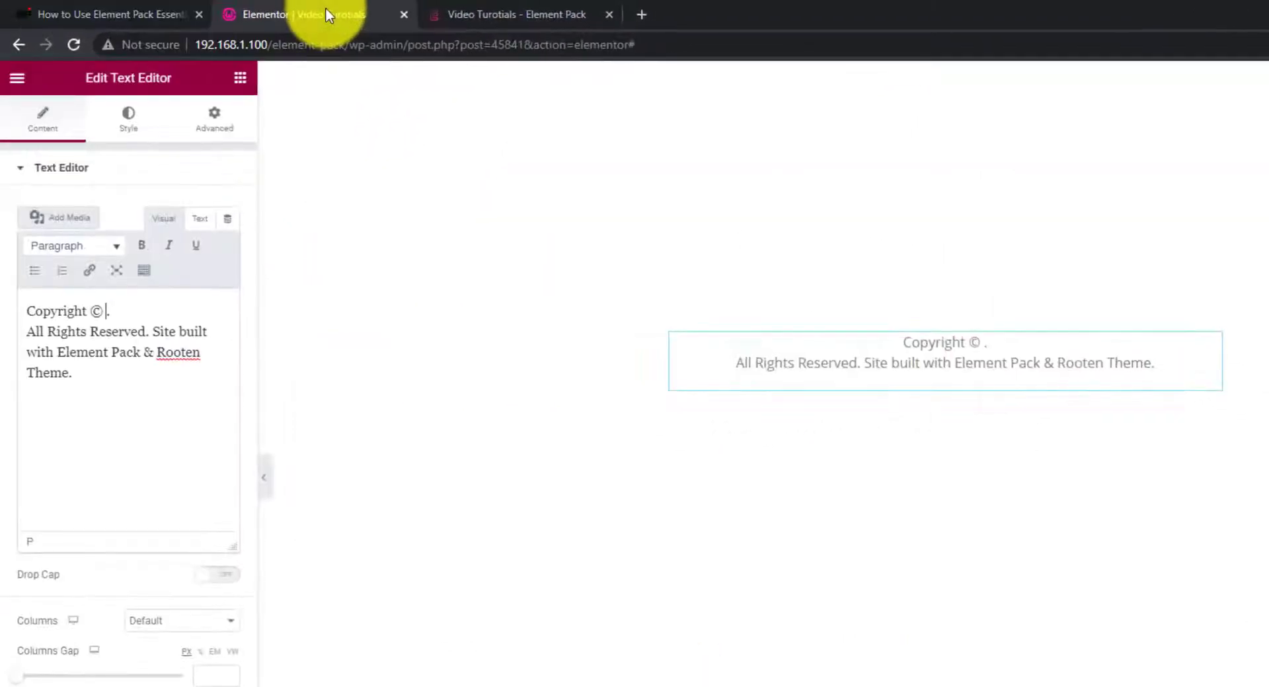
left_click(104, 310)
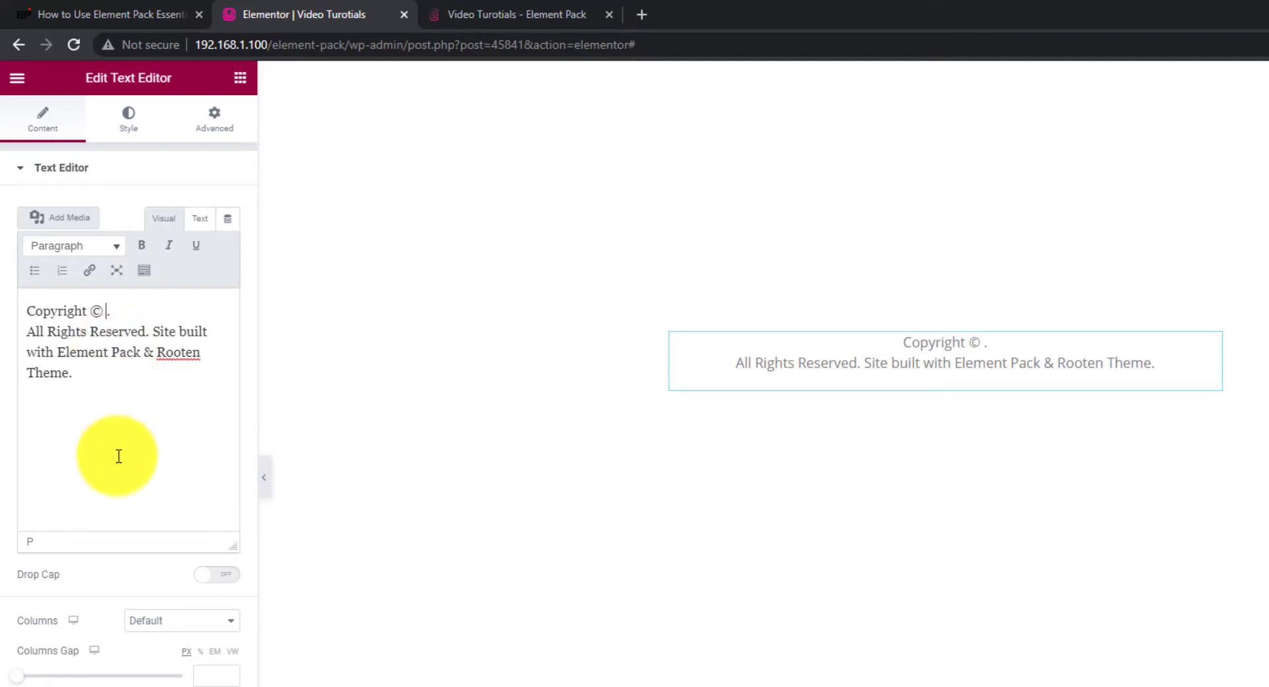
type("[ep_current_date format=\"Y\"]")
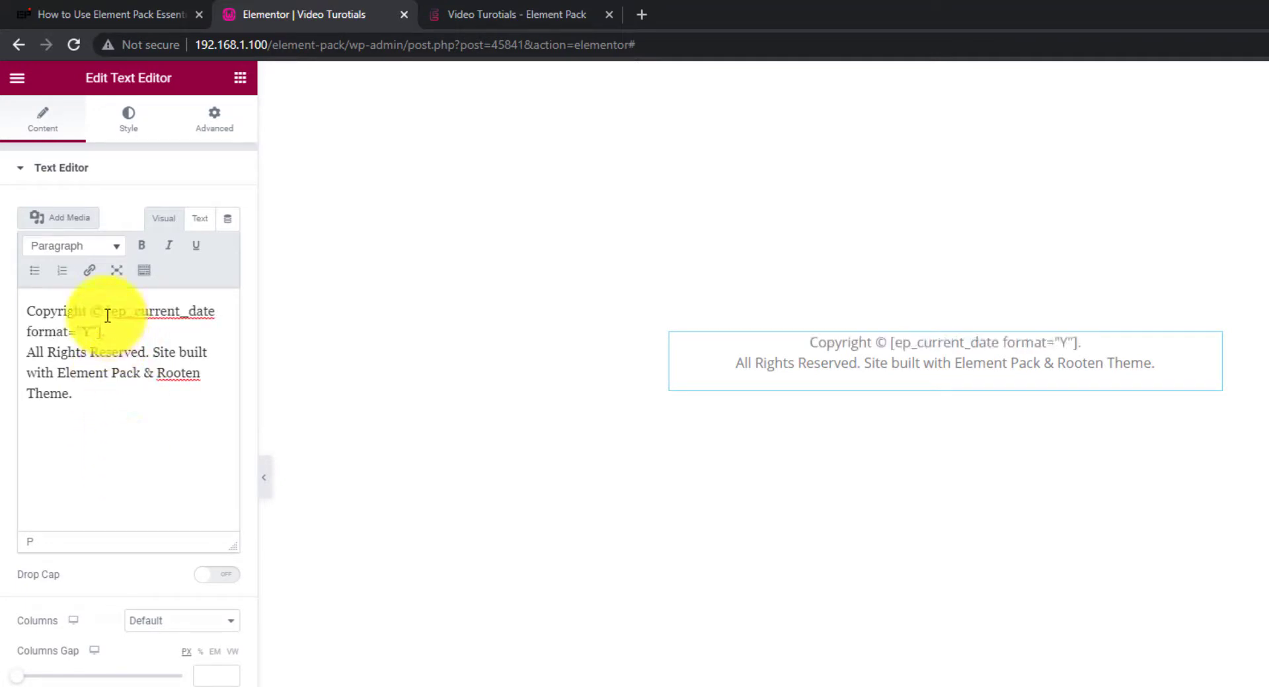
mouse_move(107, 314)
left_mouse_down()
mouse_move(119, 331)
mouse_move(94, 334)
left_mouse_up()
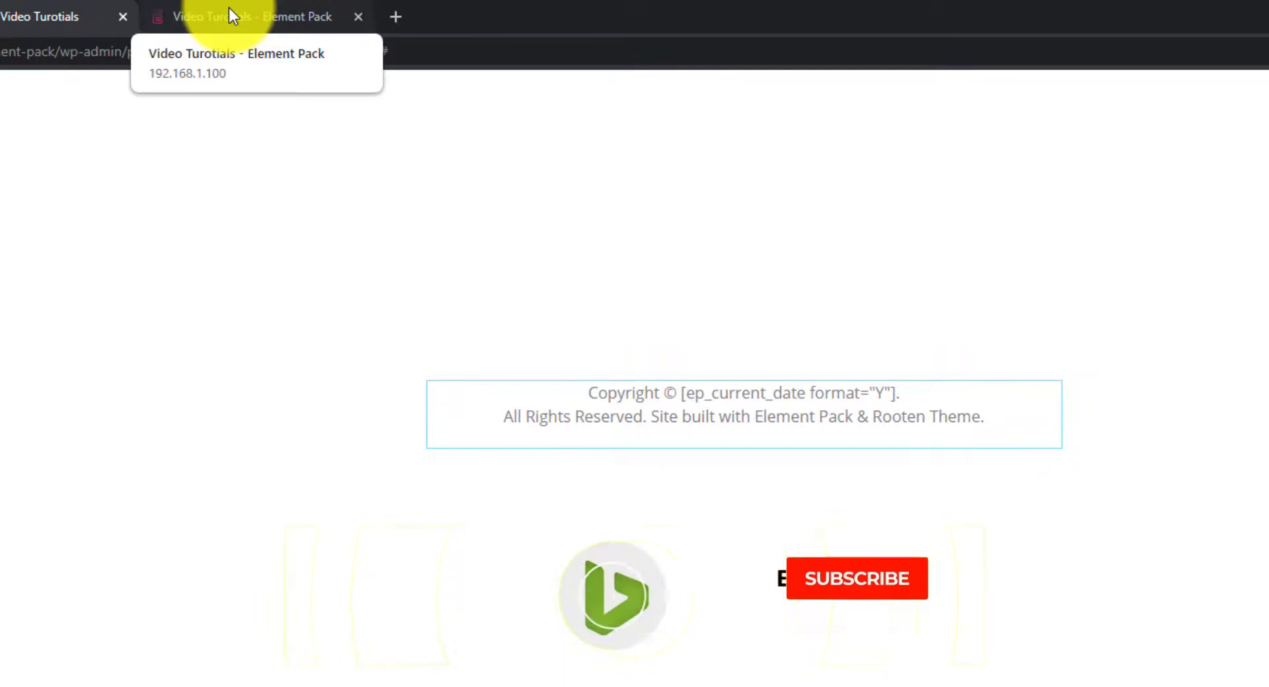
Check the copyright line on the live page, and copy [ep_site_title] from the documentation's Site Title Shortcode section.
left_click(230, 10)
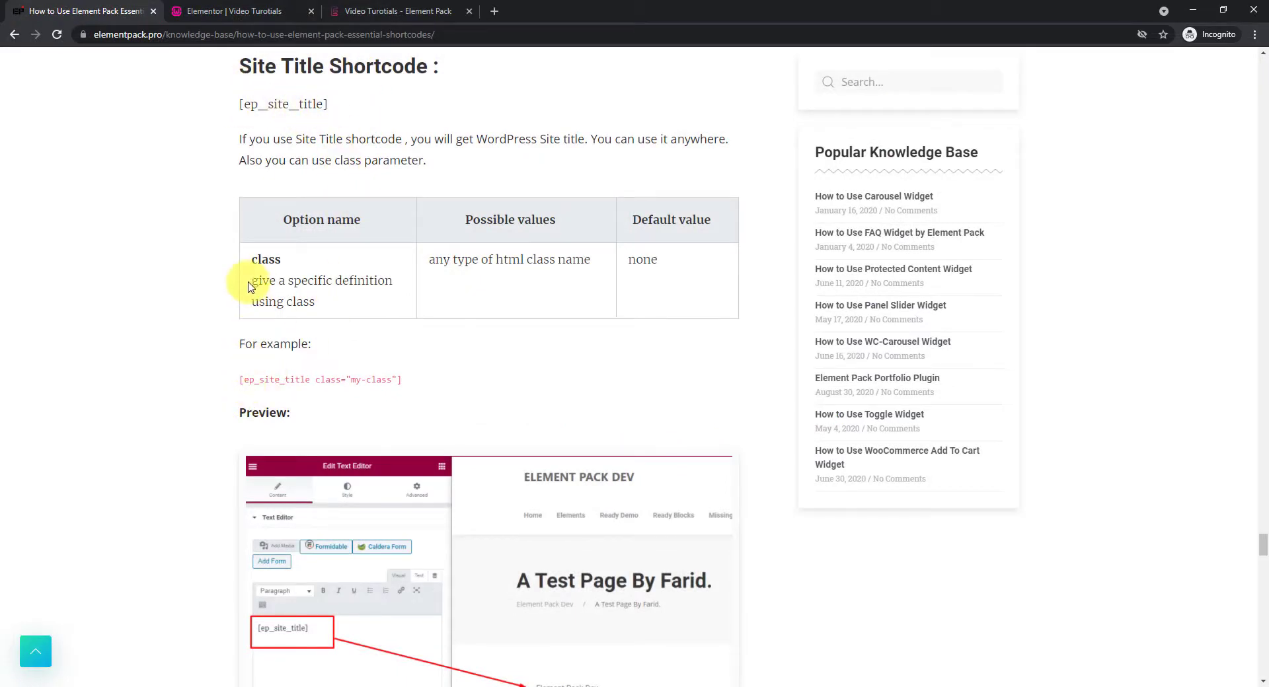
scroll(589, 350, "down", 2)
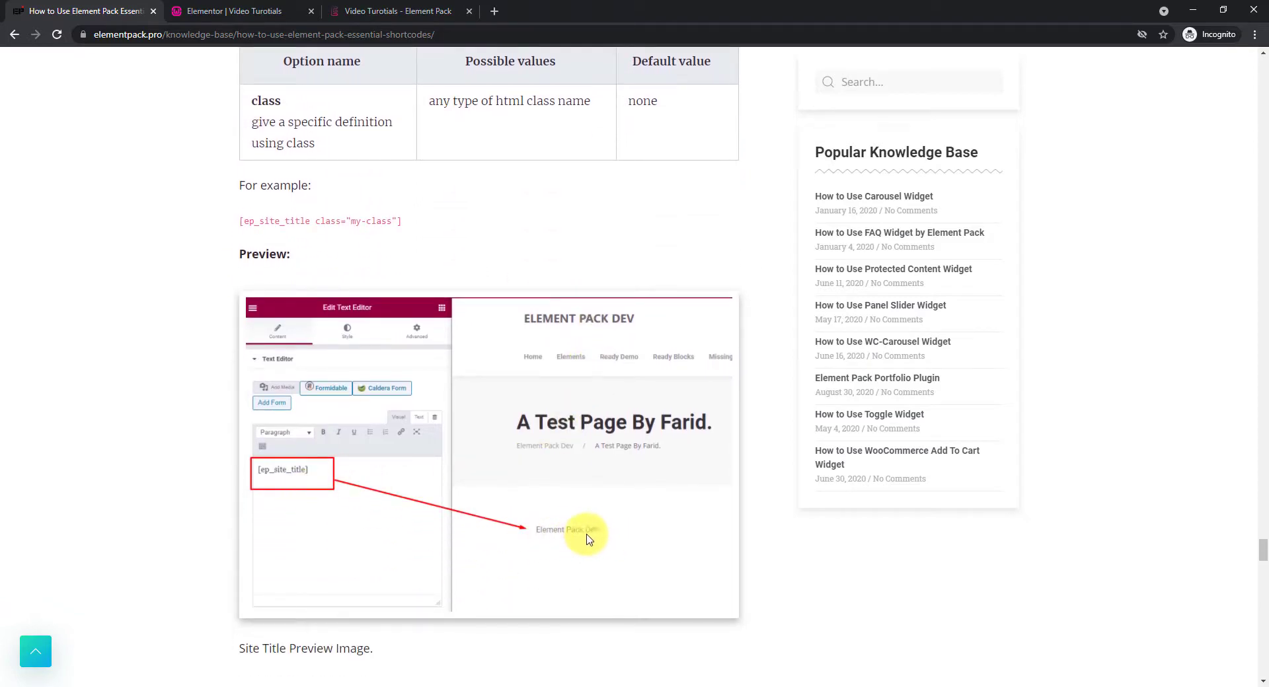
scroll(595, 537, "up", 4)
left_click_drag(331, 263, 239, 271)
key("ctrl+c")
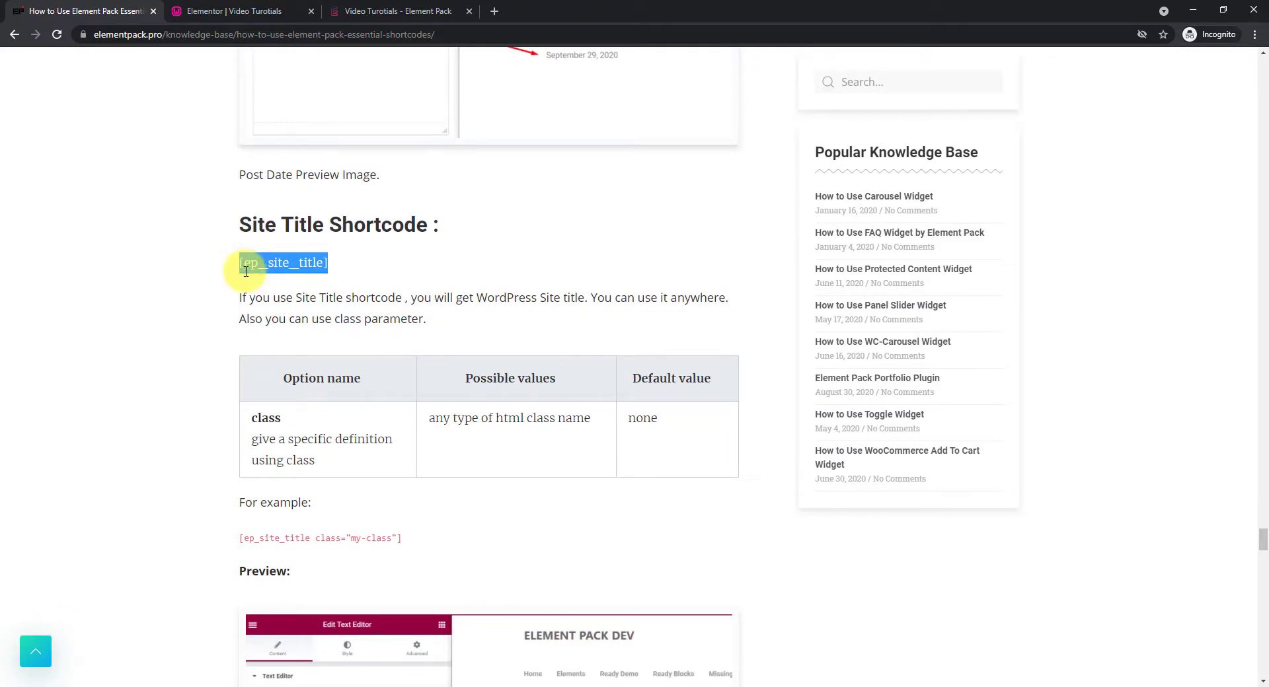
In Elementor, insert [ep_site_title] after the current date shortcode in the copyright line and view the live page.
left_click(255, 11)
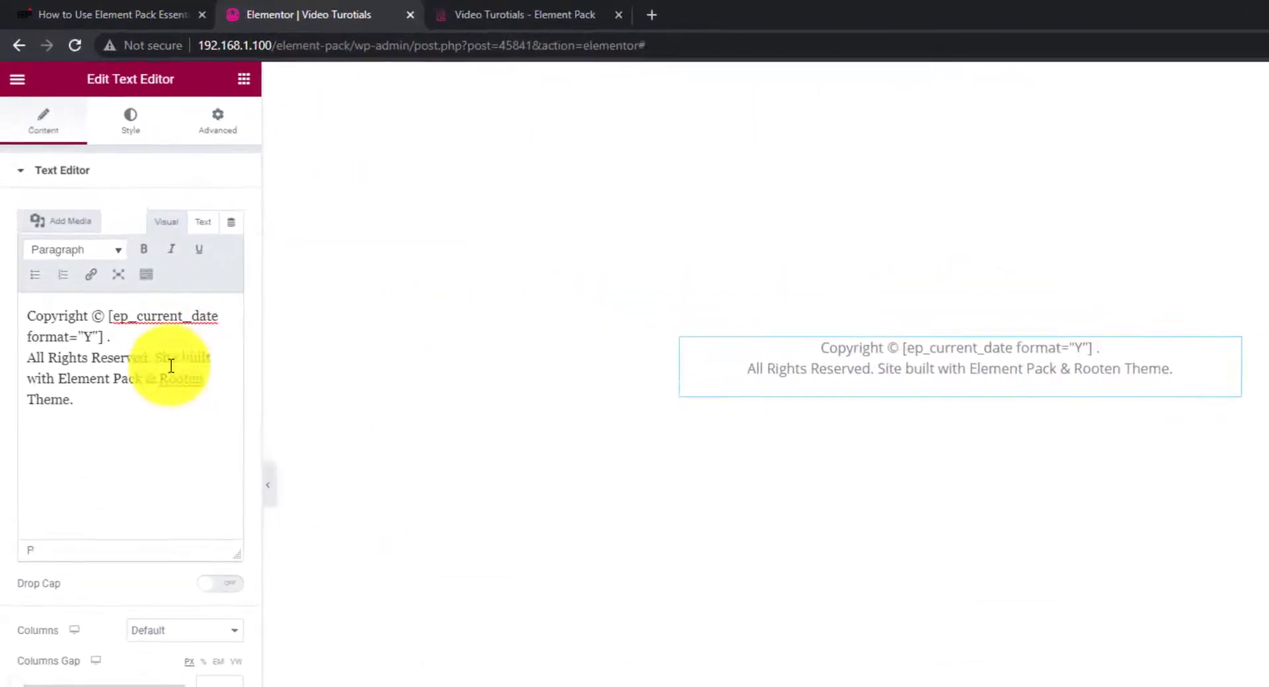
key("ctrl+v")
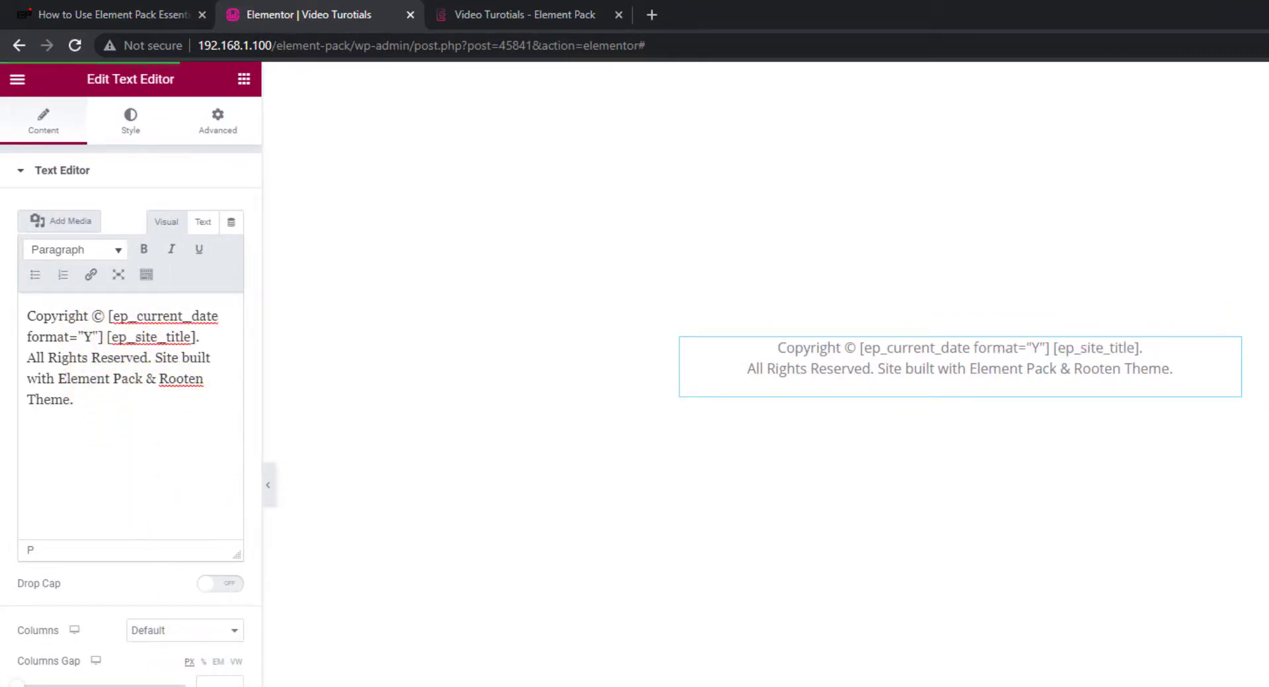
left_click(478, 18)
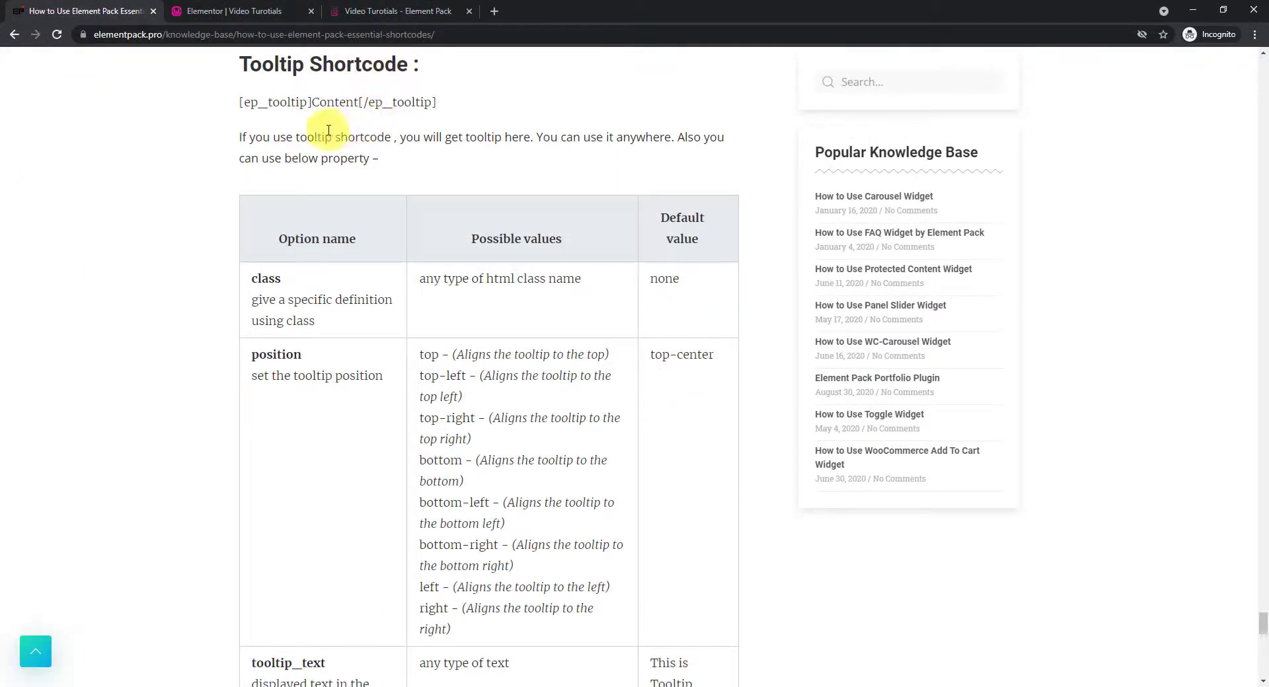
Using the documentation's tooltip example, replace "Rooten Theme" in Elementor with [ep_tooltip position="top" tooltip_text="Free With Element Pack Pro"]Rooten Theme[/ep_tooltip].
scroll(507, 209, "down", 6)
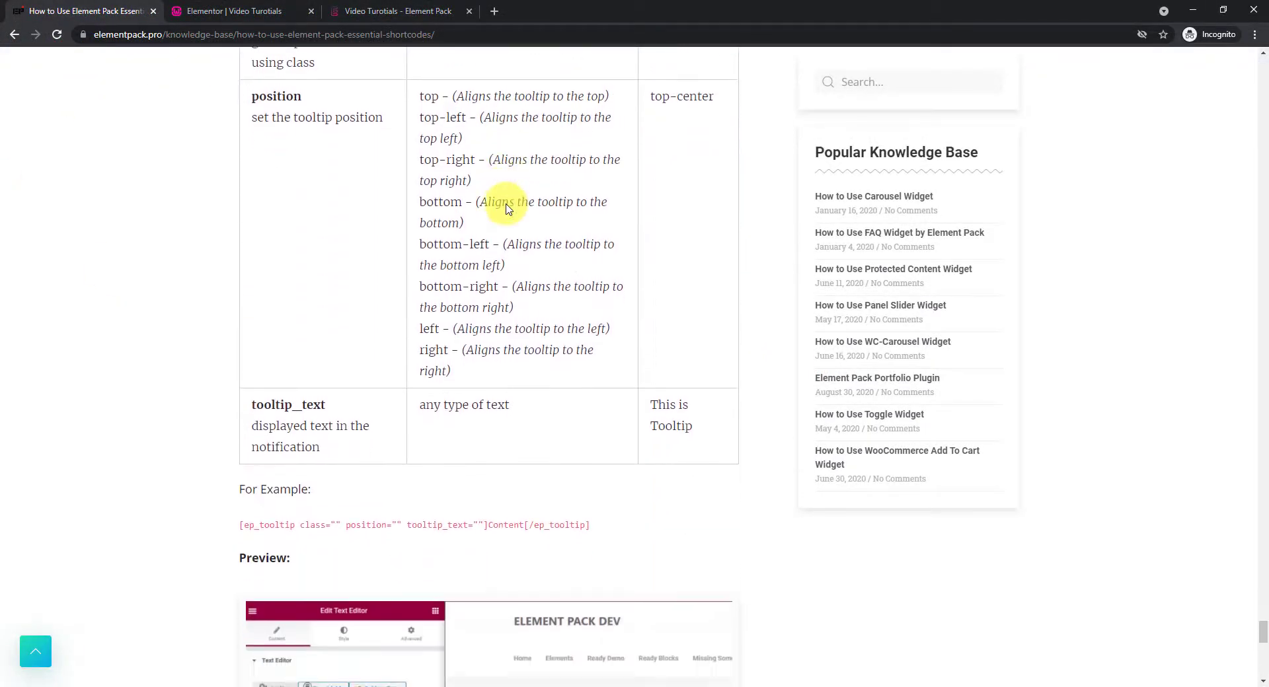
scroll(495, 232, "down", 2)
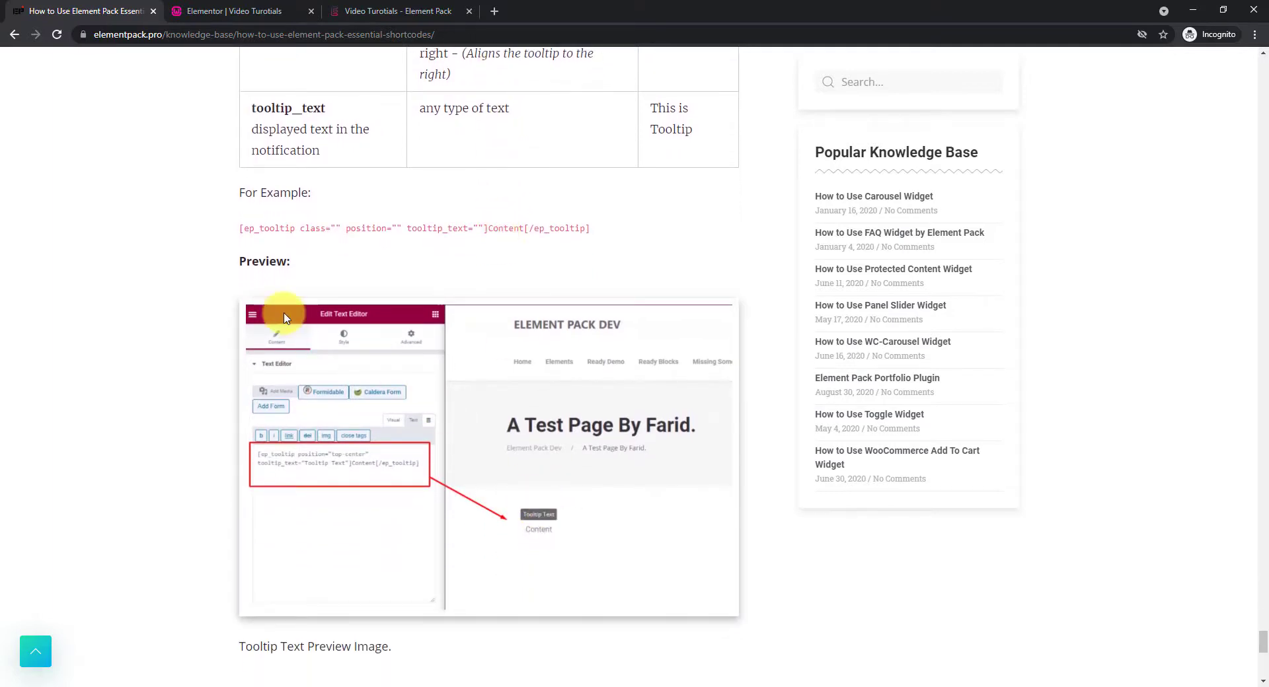
left_click_drag(238, 229, 609, 237)
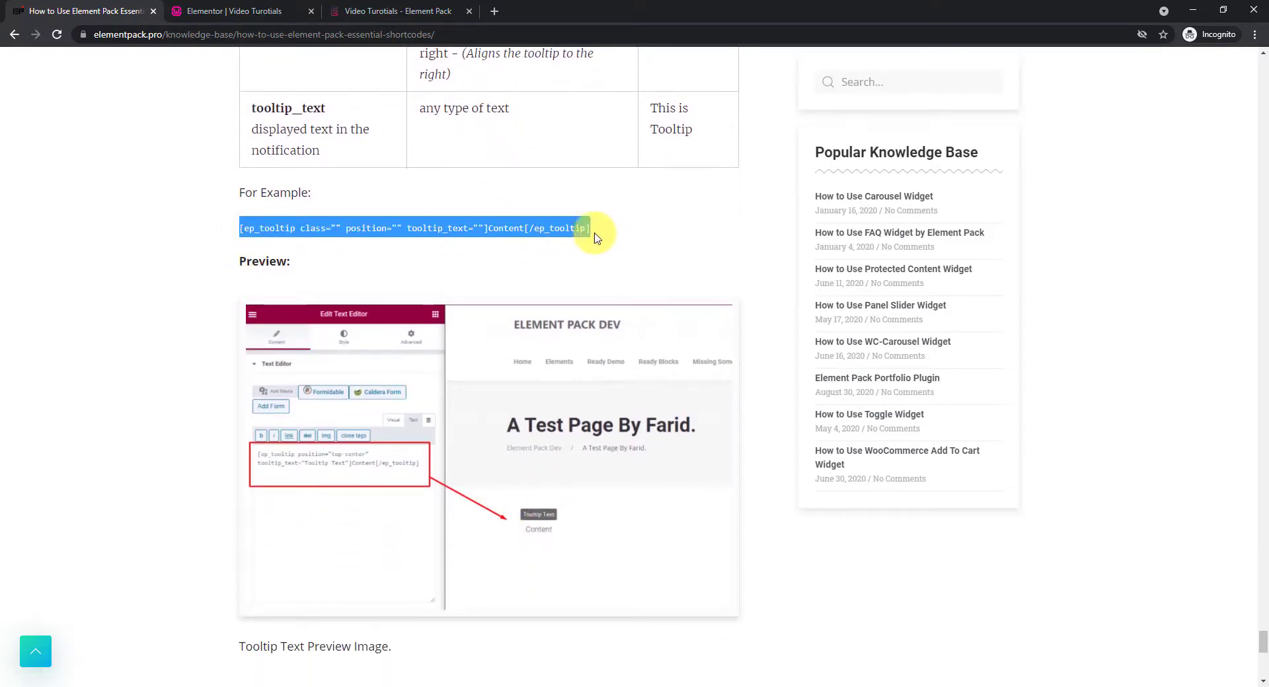
left_click(283, 8)
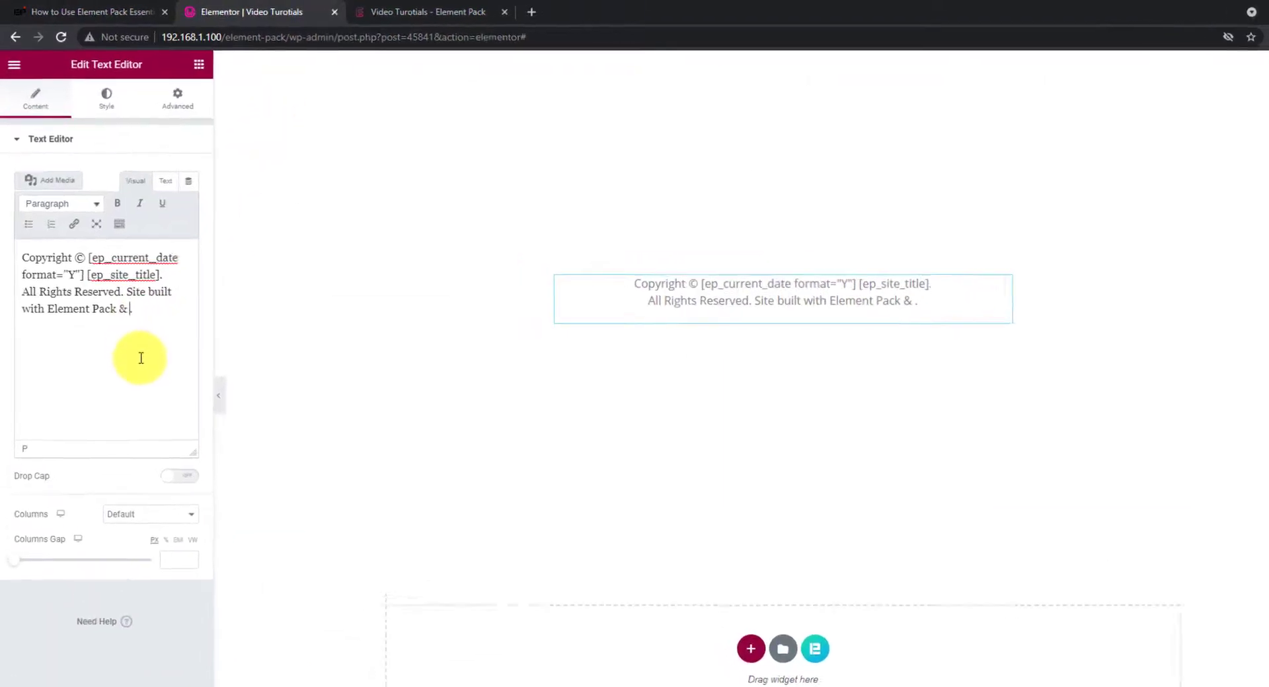
type("[ep_tooltip position=\"top\" tooltip_text=\"Free With Element Pack Pro\"]Rooten Theme[/ep_tooltip]")
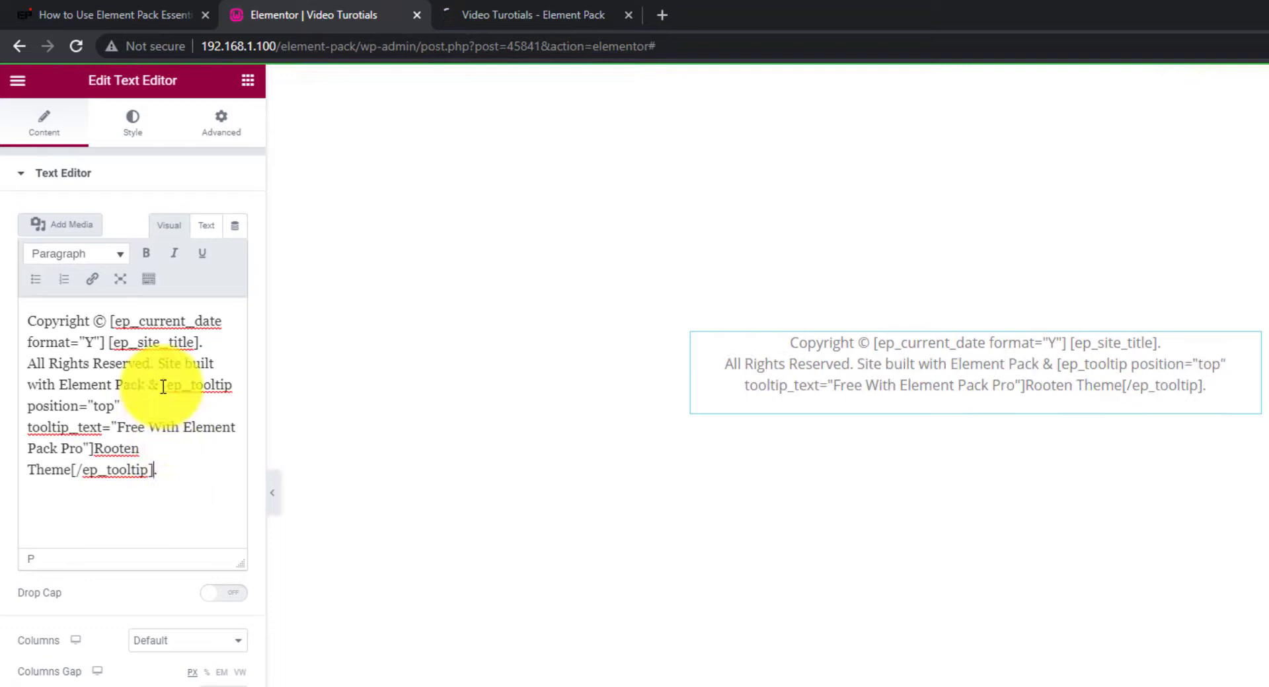
Highlight the tooltip shortcode in the editor and check the tooltip on "Rooten Theme" on the live page.
left_click_drag(162, 387, 168, 478)
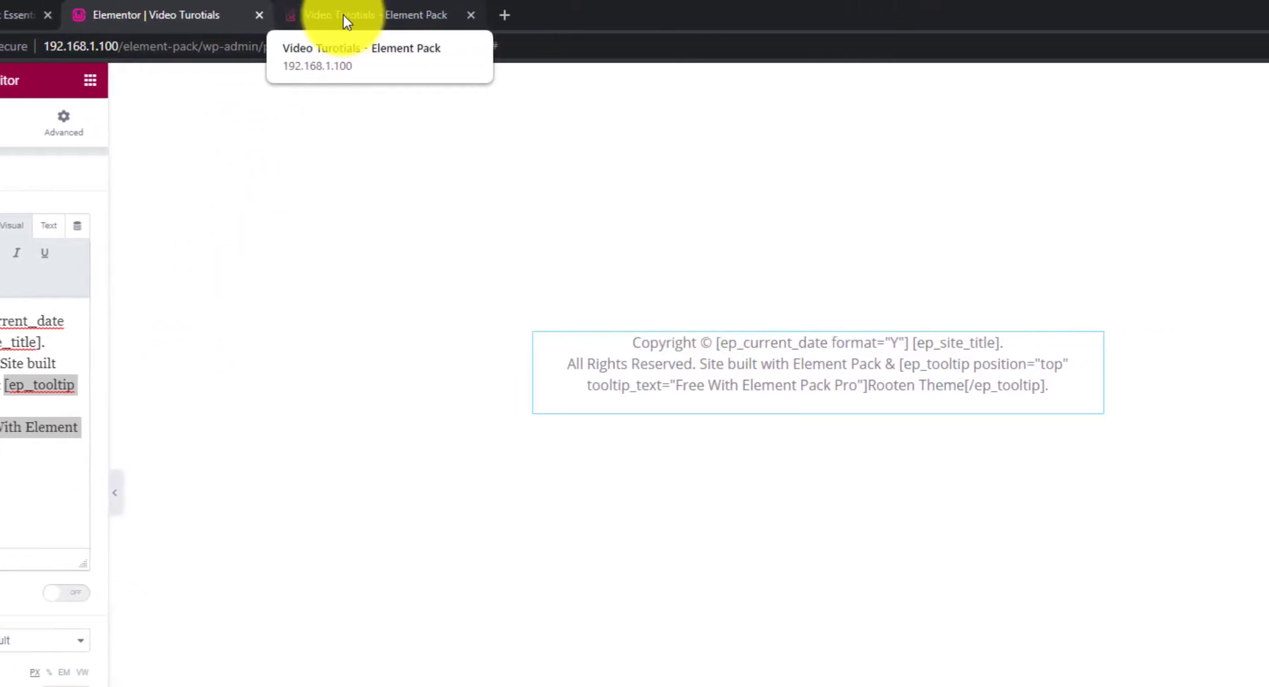
left_click(497, 20)
mouse_move(1008, 381)
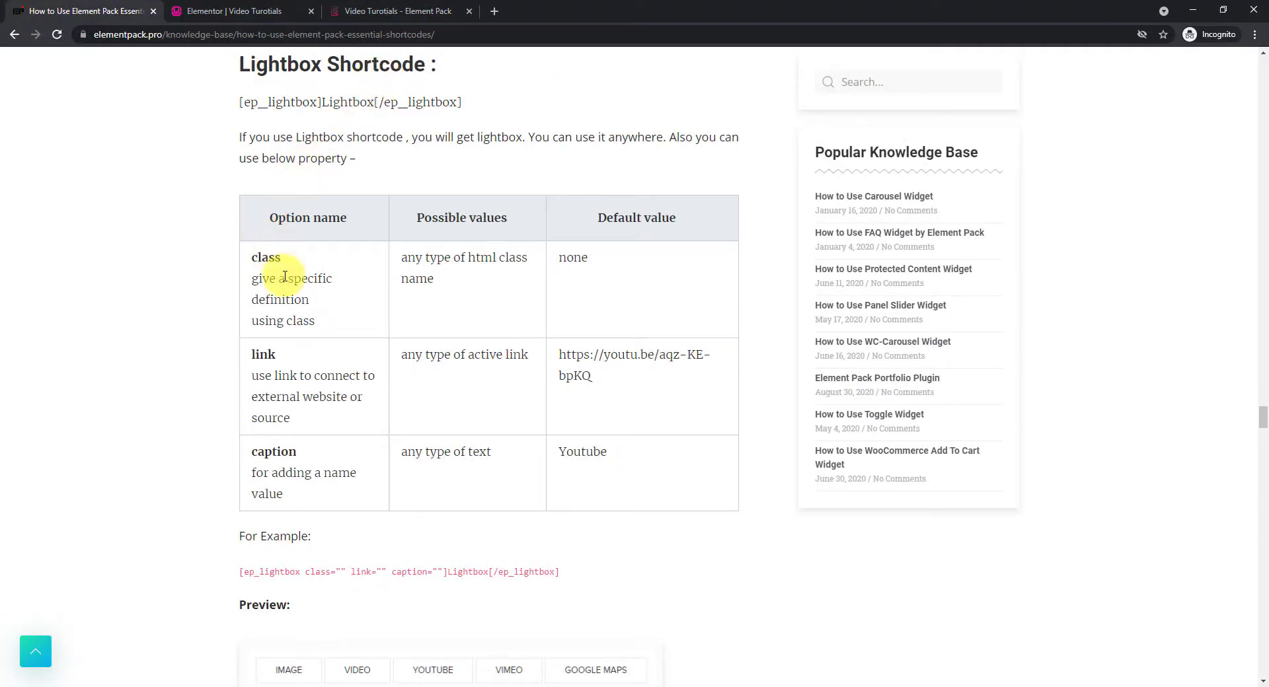
scroll(602, 350, "down", 3)
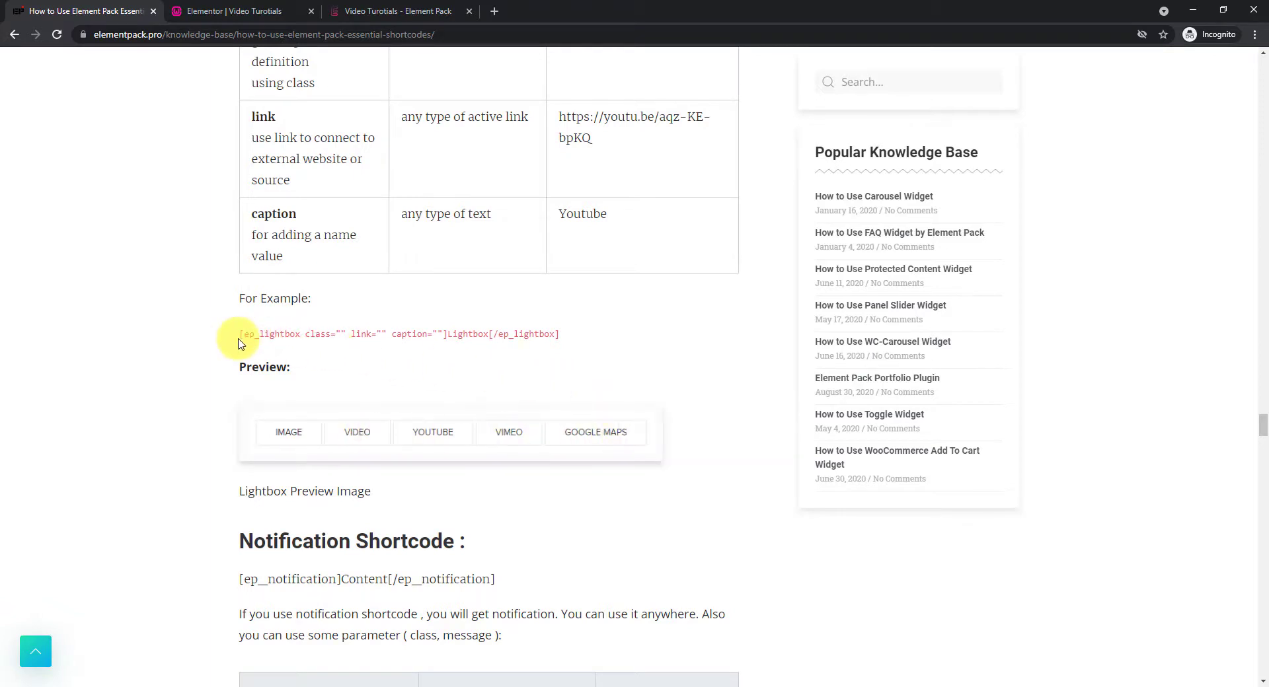
left_click_drag(240, 342, 573, 343)
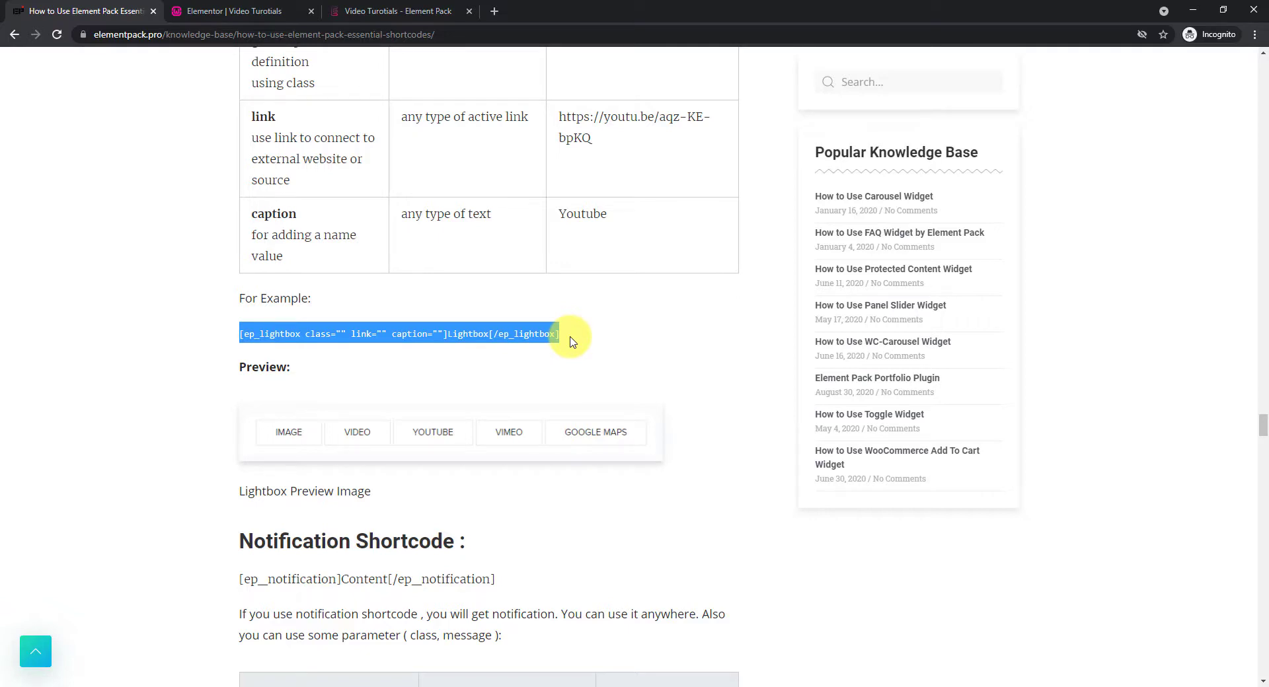
left_click(267, 15)
left_click(100, 287)
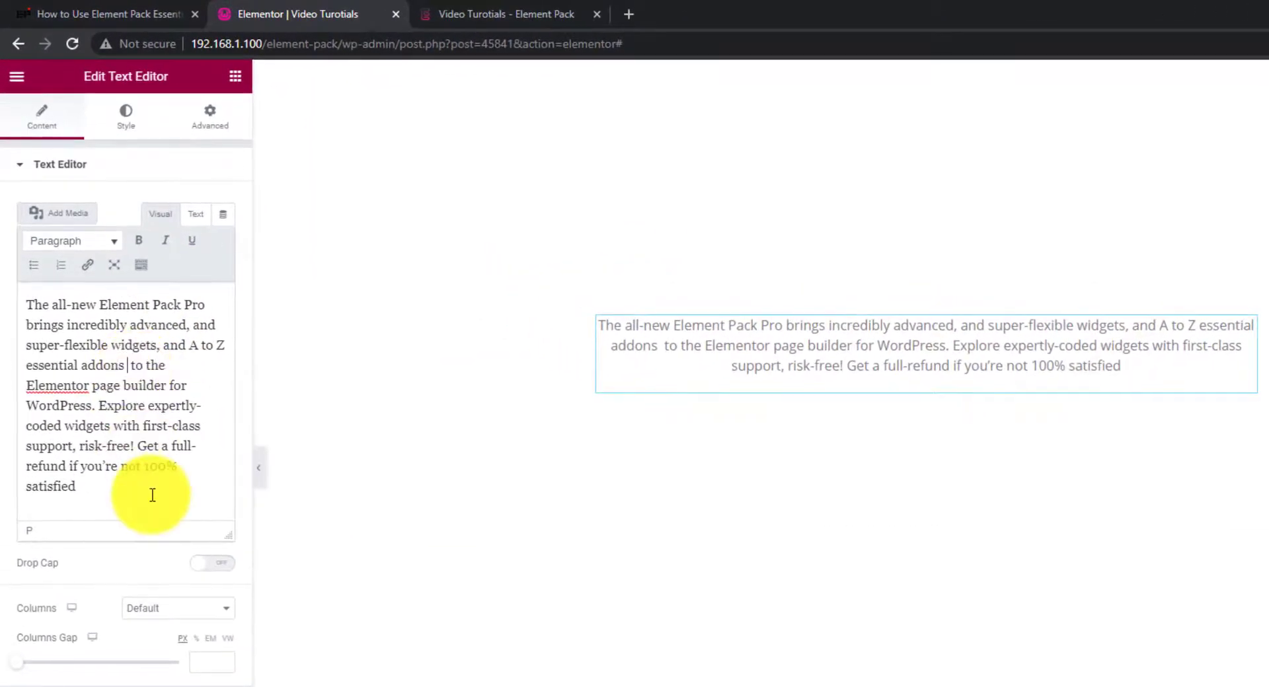
type("[ep_lightbox link=\"https://youtu.be/u9JRd824Mjc\" caption=\"Element Pack Pro\"]with video tutorials[/ep_lightbox]")
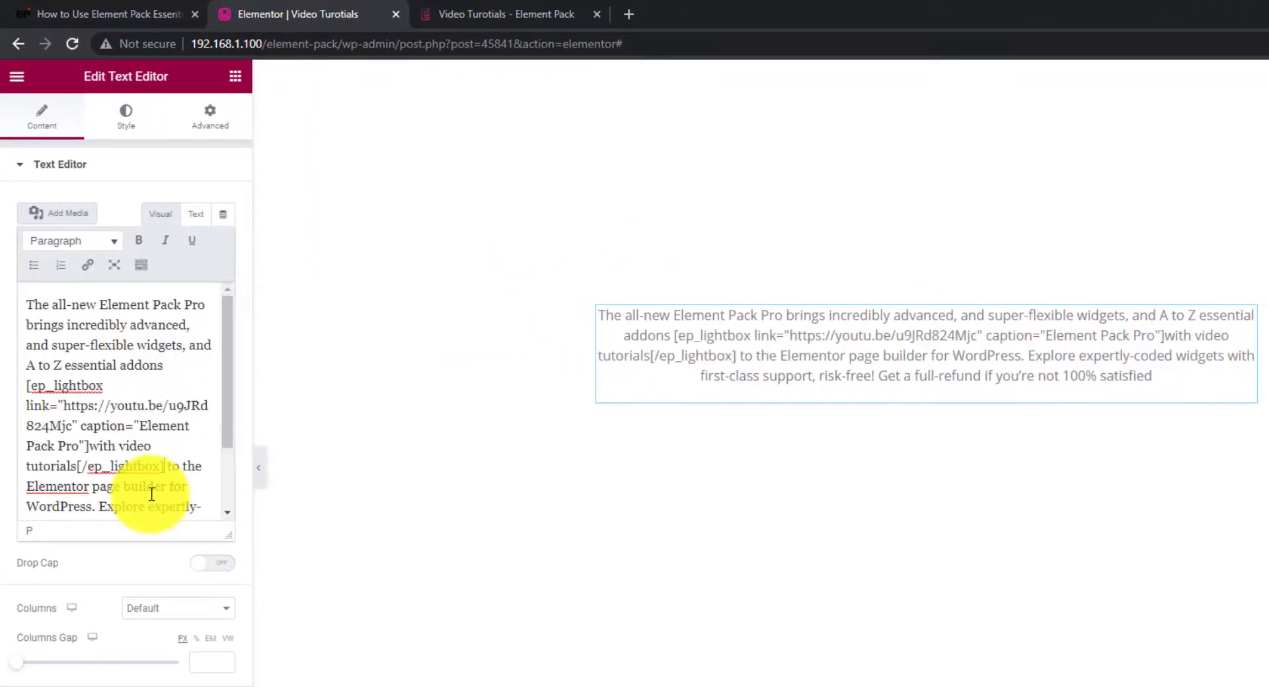
Update the page and open the "with video tutorials" lightbox link on the live page.
left_click_drag(164, 467, 26, 388)
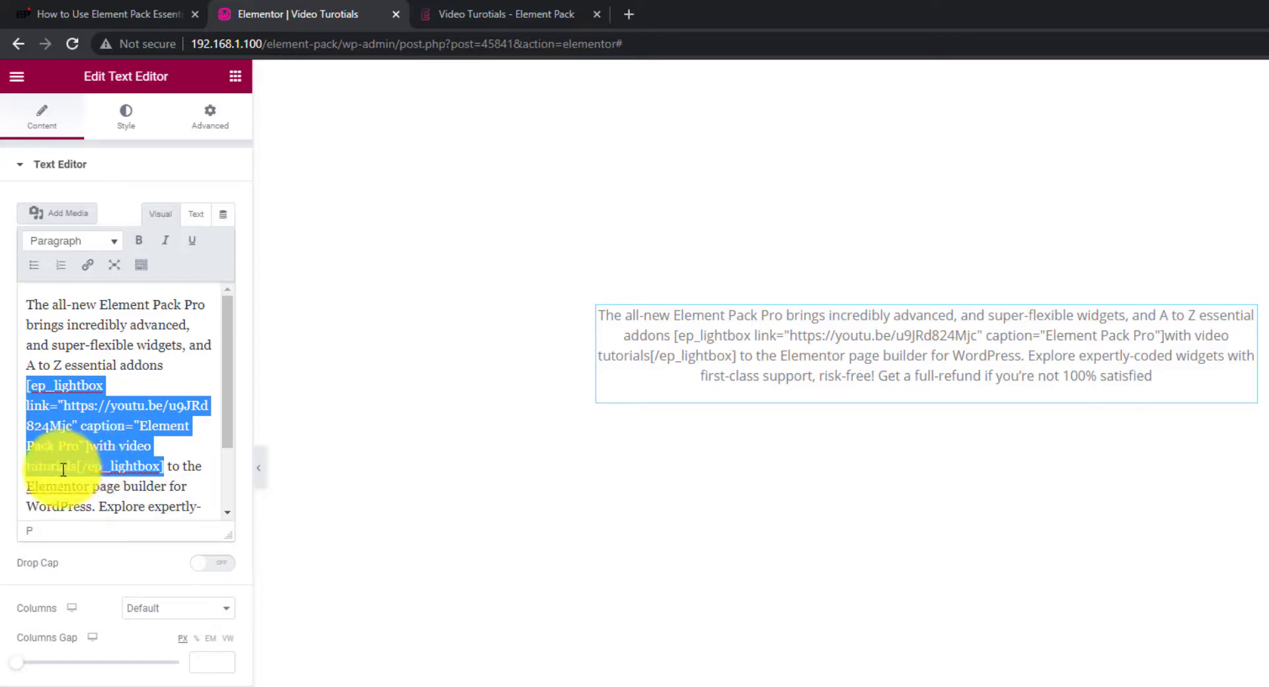
left_click(192, 686)
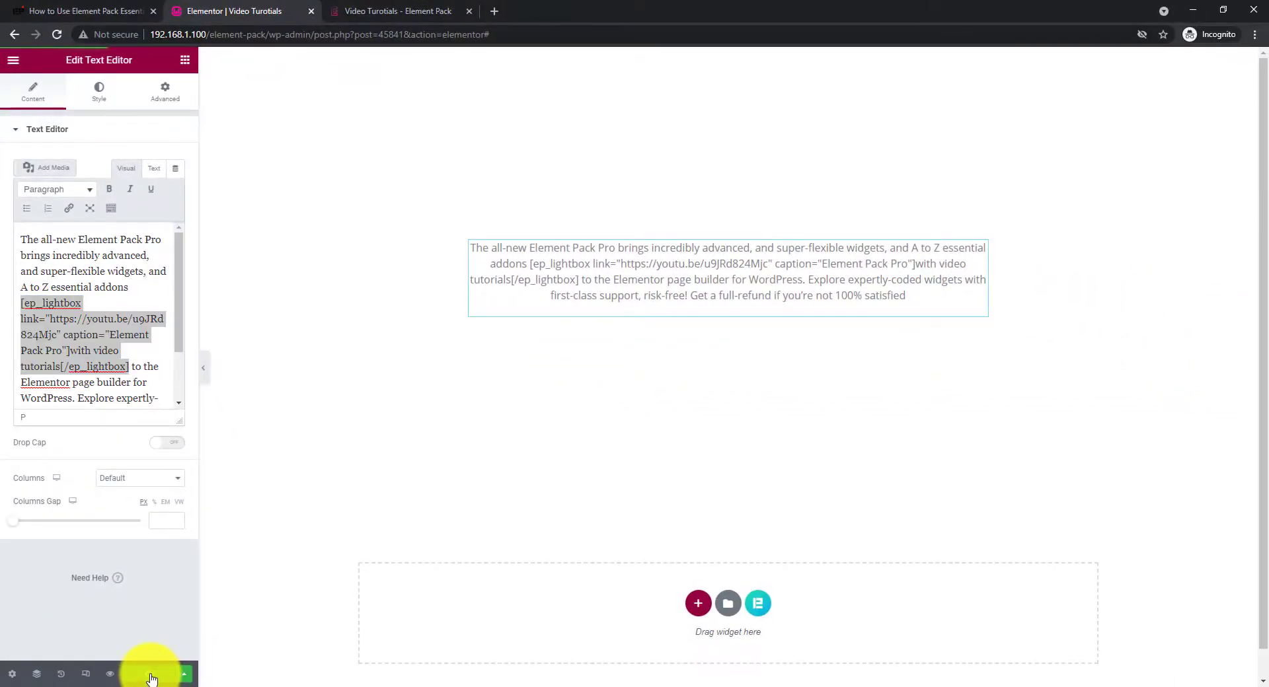
left_click(380, 19)
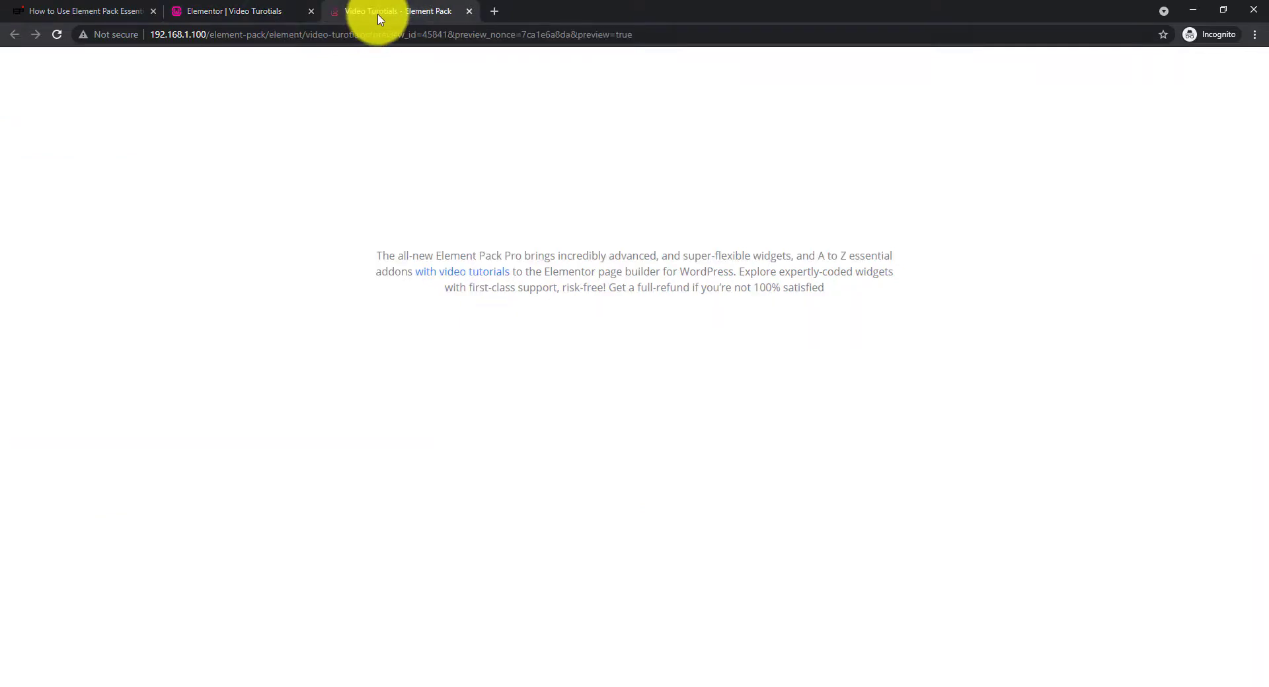
left_click(474, 278)
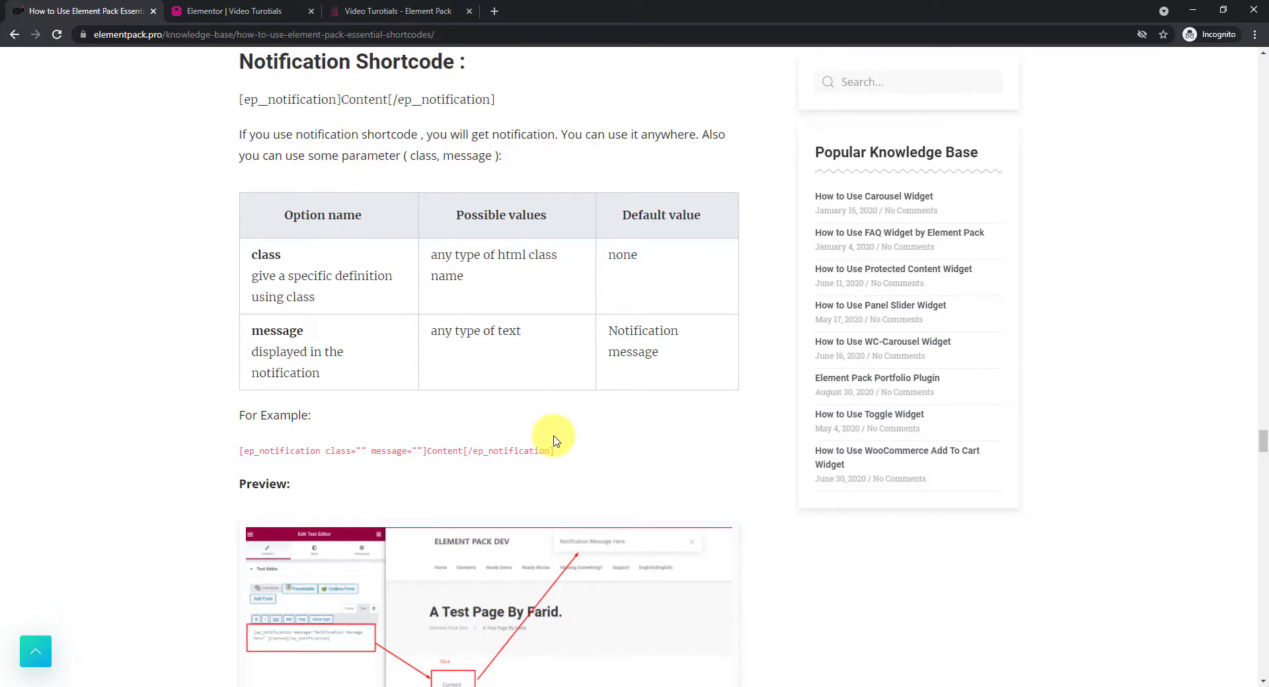
Using the documentation's notification example, insert [ep_notification message="Just One Plugin instead of Many Others"]Element Pack Pro[/ep_notification] after "The all-new" in Elementor.
scroll(289, 293, "down", 4)
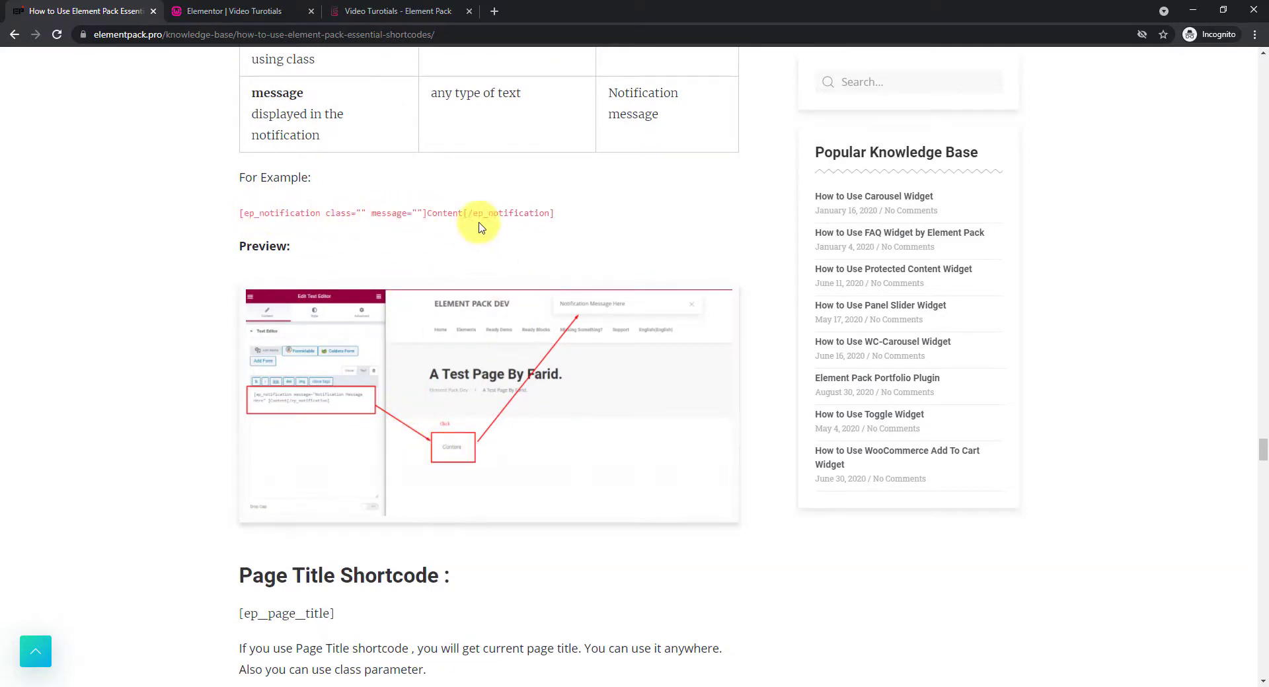
triple_click(431, 213)
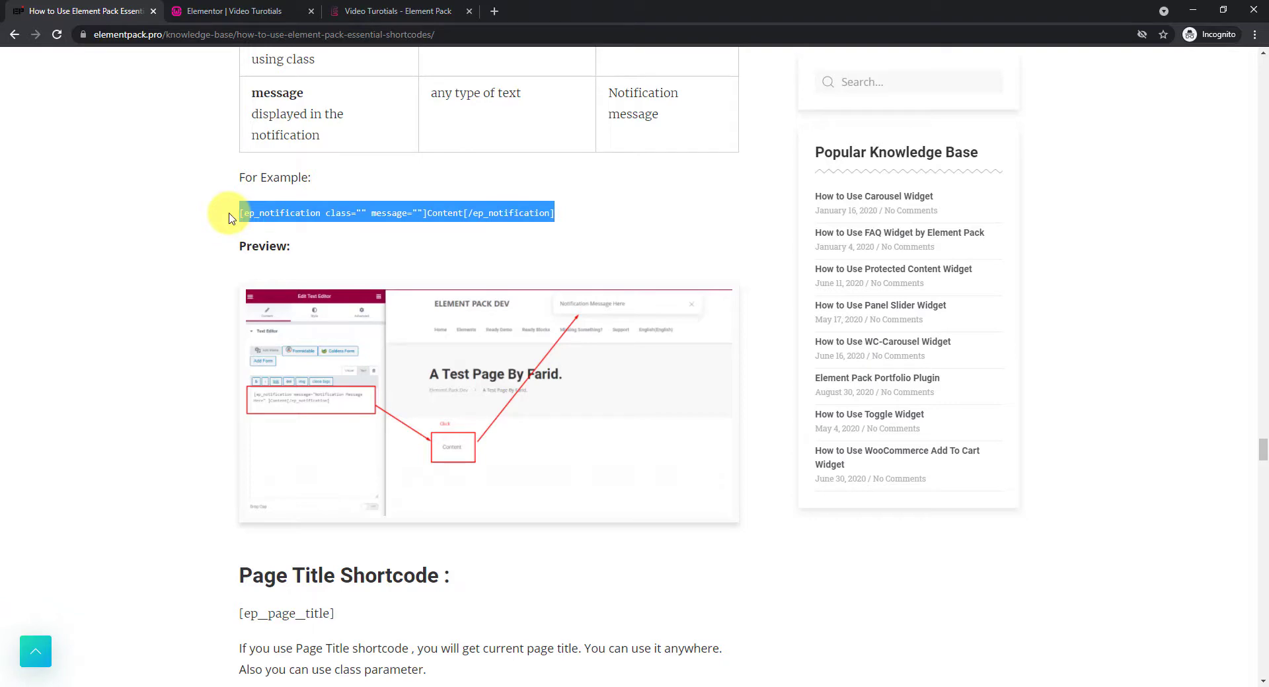
left_click(250, 20)
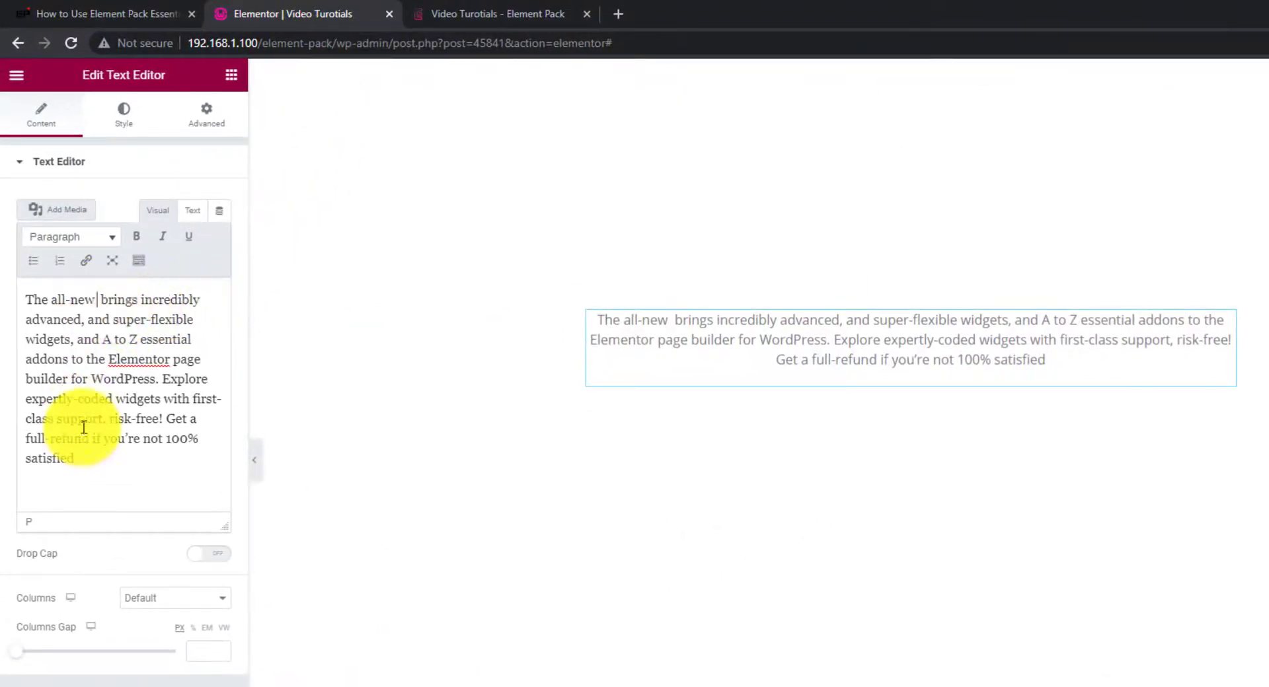
type("[ep_notification message=\"Just One Plugin instead of Many Others\"]Element Pack Pro[/ep_notification]")
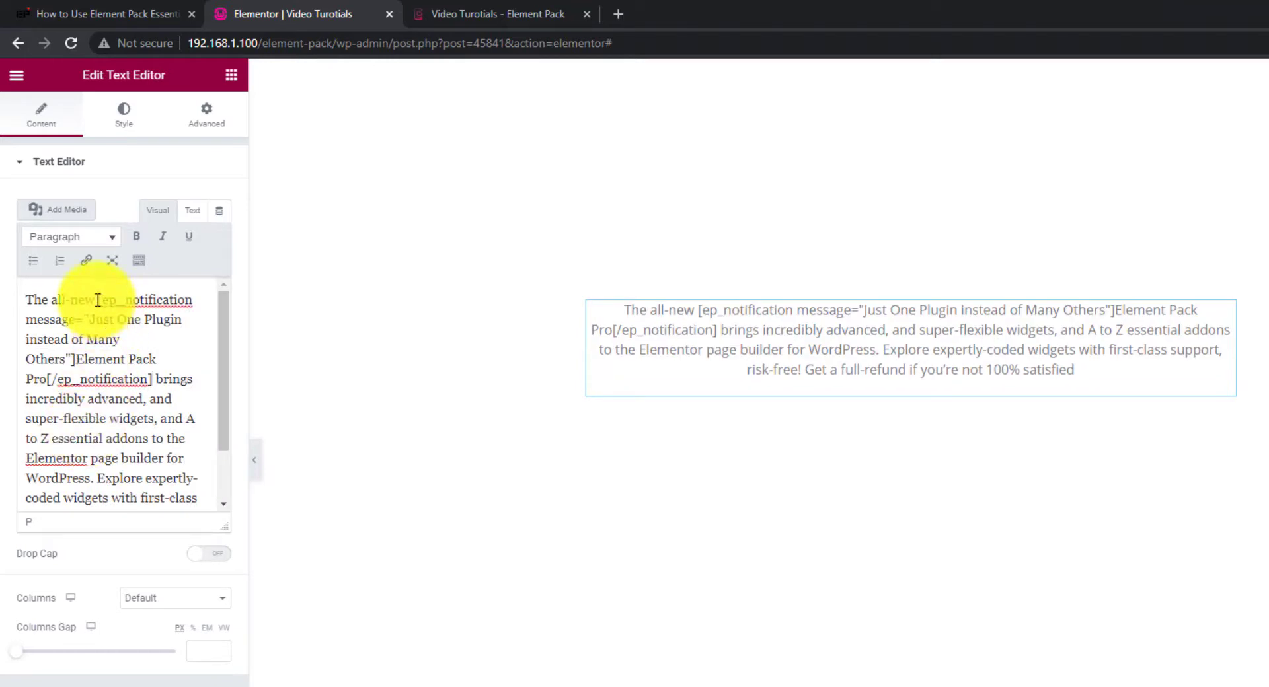
Highlight the notification shortcode in the editor and trigger the notification from "Element Pack Pro" on the live page.
left_click_drag(98, 301, 76, 377)
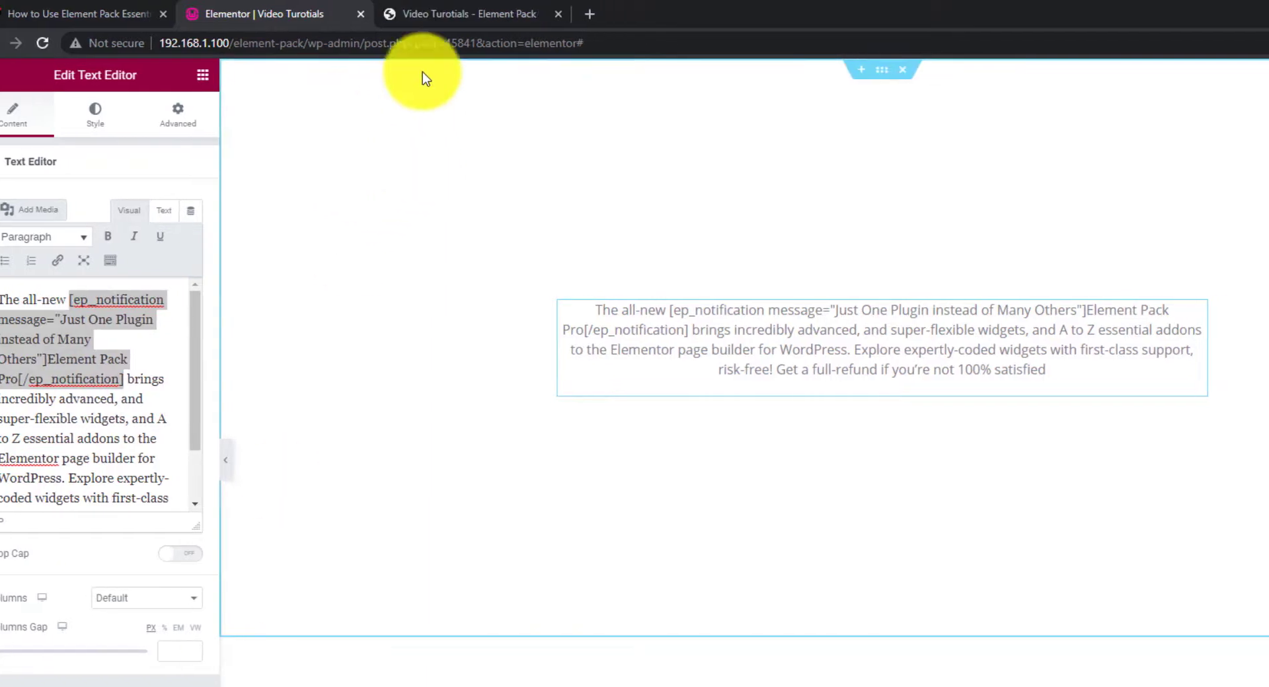
left_click(472, 13)
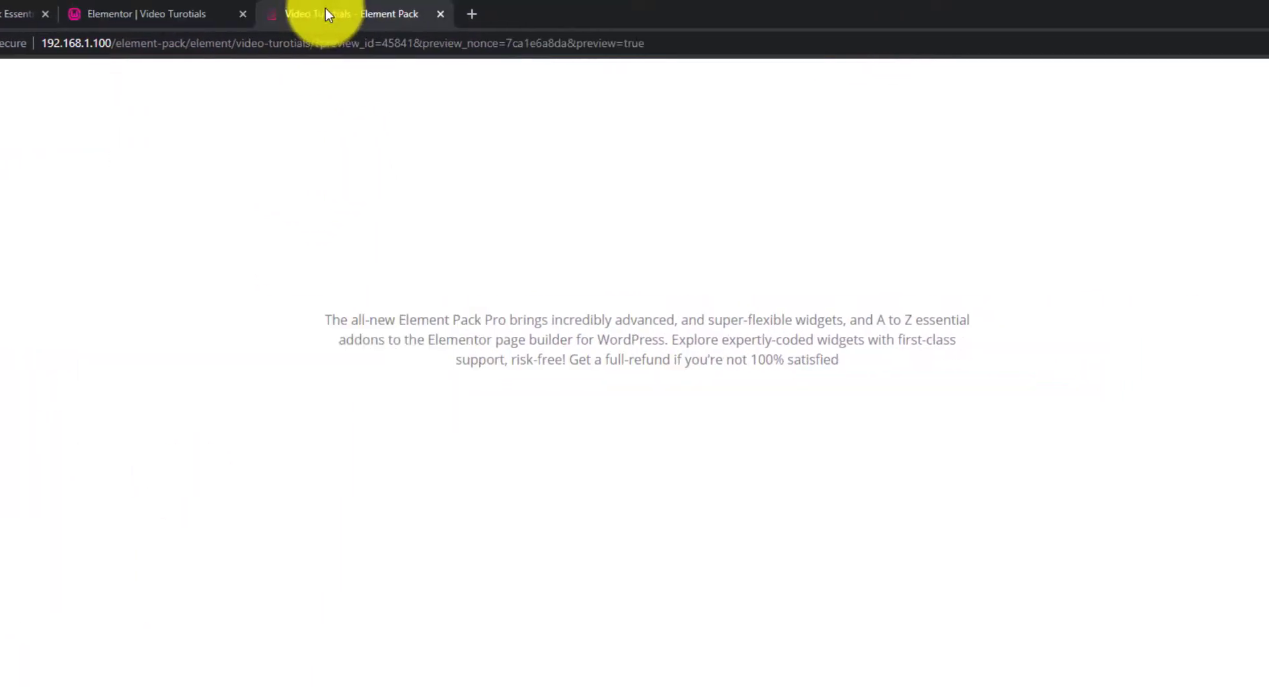
left_click(456, 321)
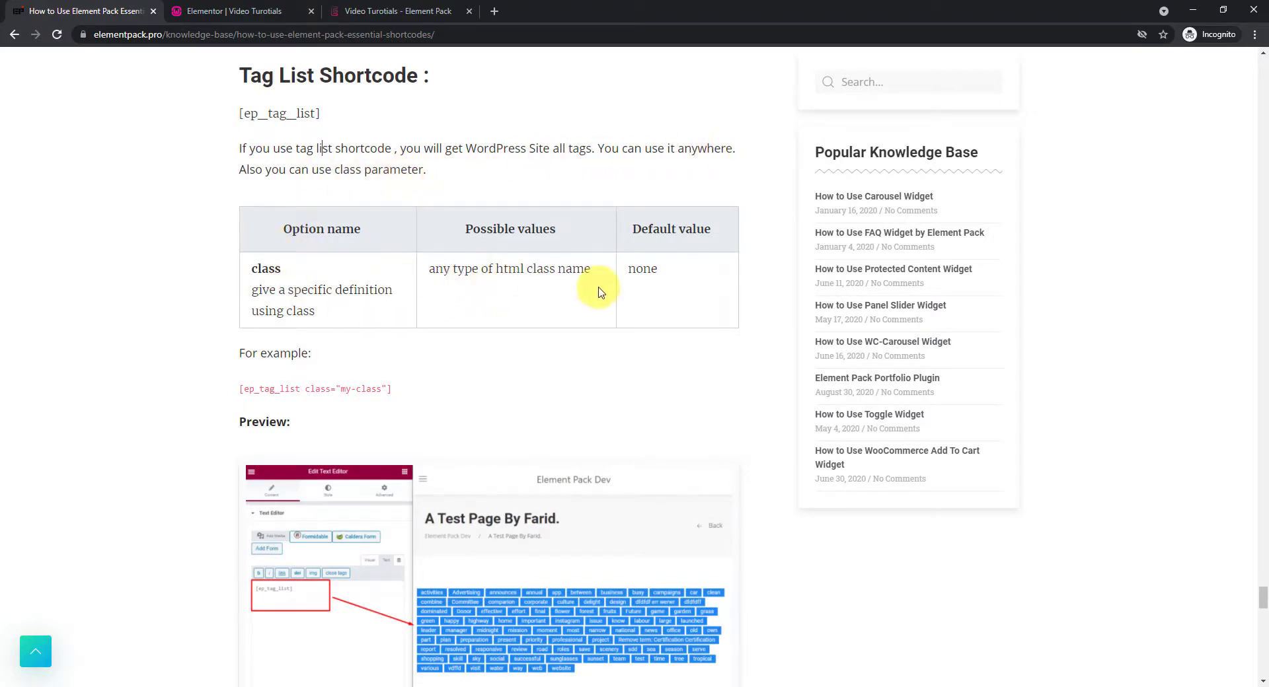
Copy the example shortcode [ep_tag_list class="my-class"] from the documentation's Tag List section and review its preview image.
scroll(510, 339, "down", 1)
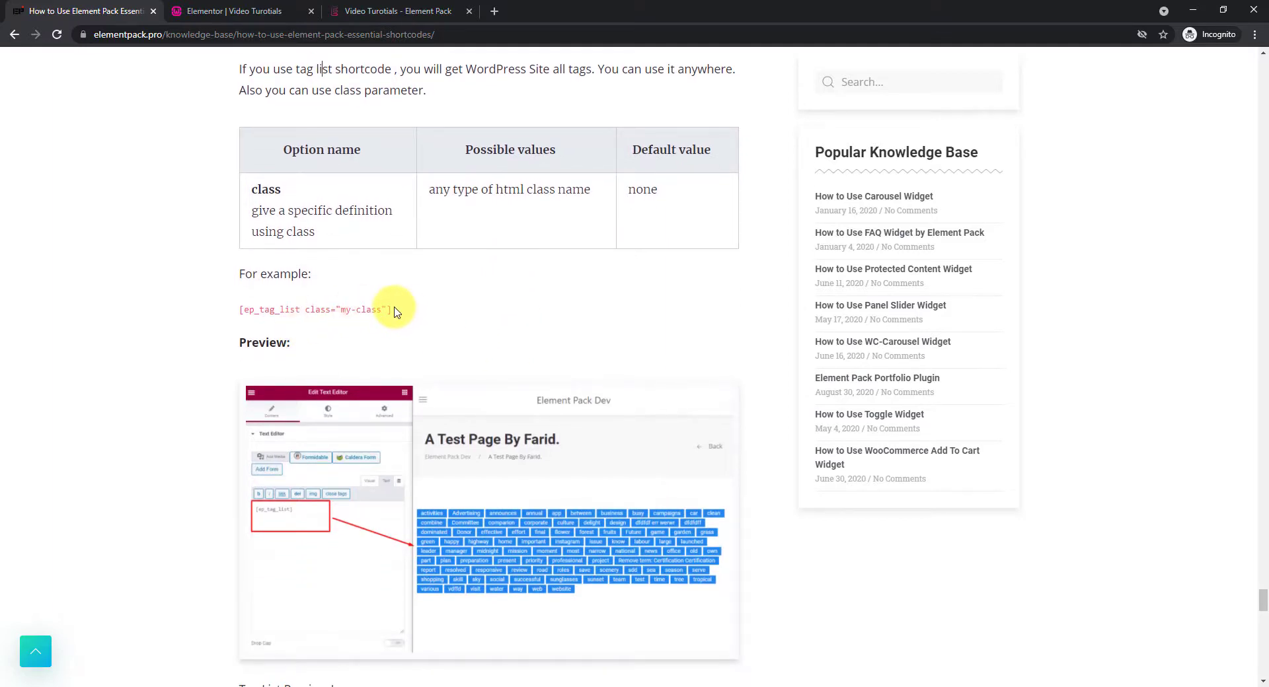
left_click_drag(395, 313, 240, 318)
key("ctrl+c")
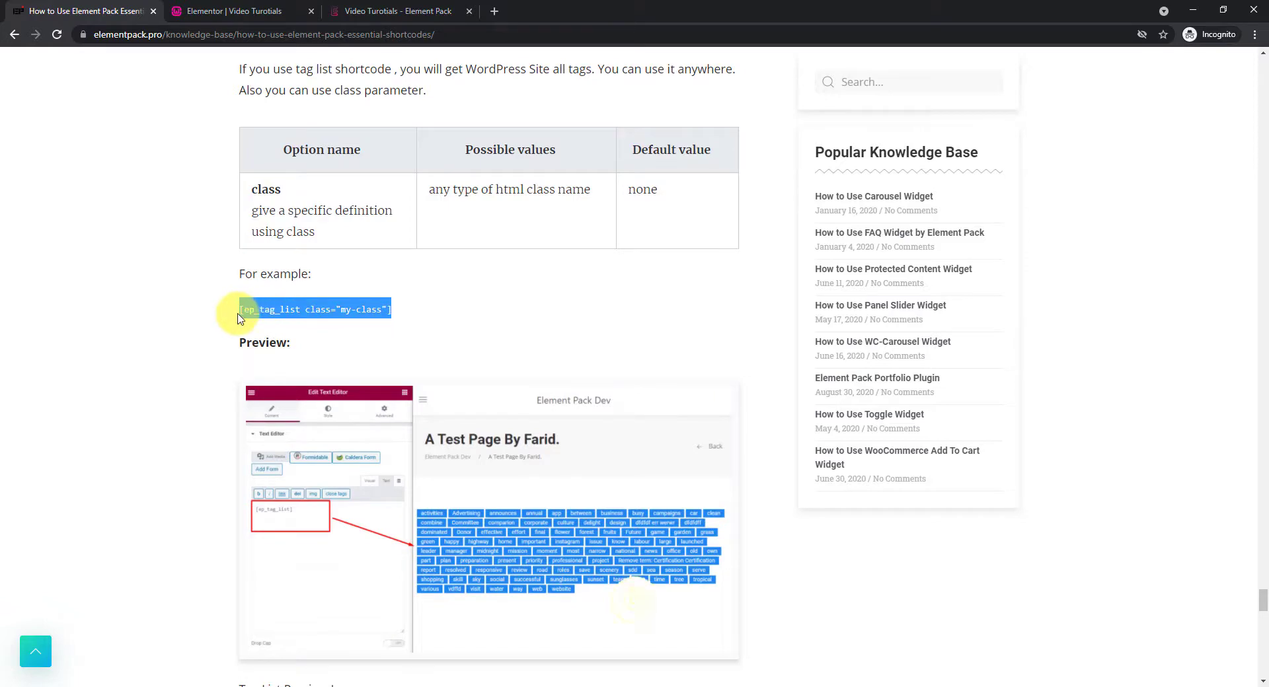
scroll(438, 312, "down", 2)
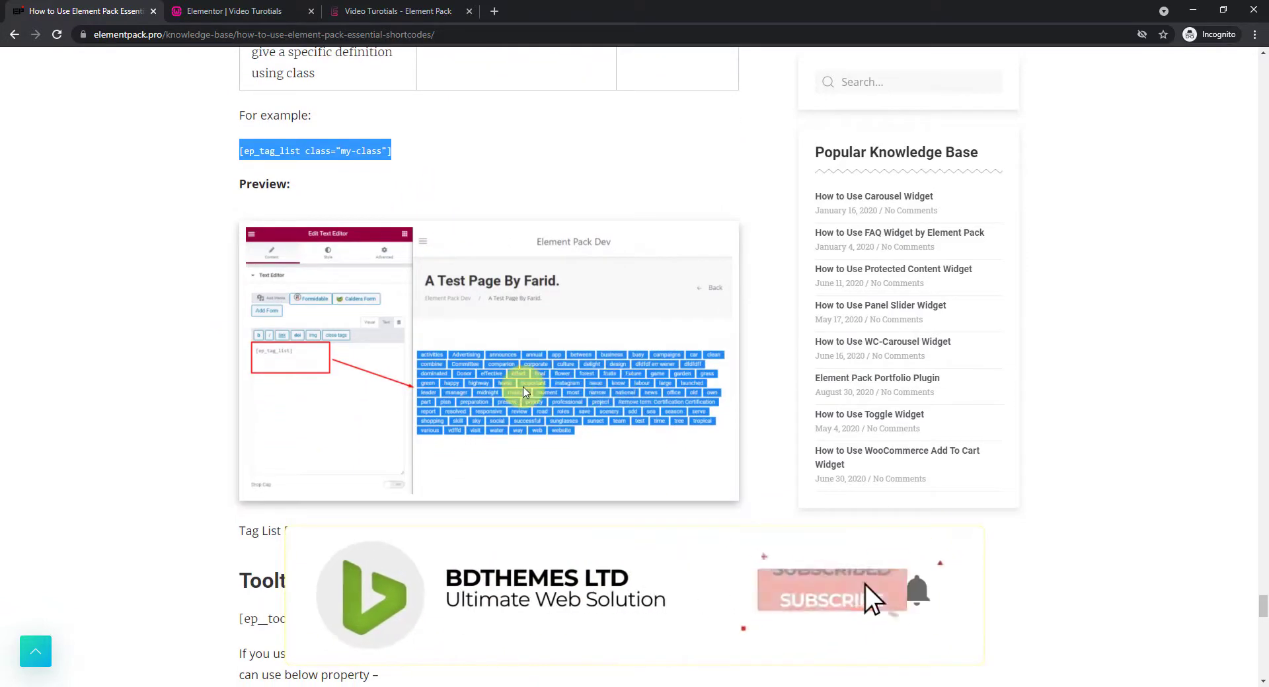
Add [ep_tag_list class="my-class"] to the empty text editor widget in Elementor, update and preview the live page.
left_click(275, 13)
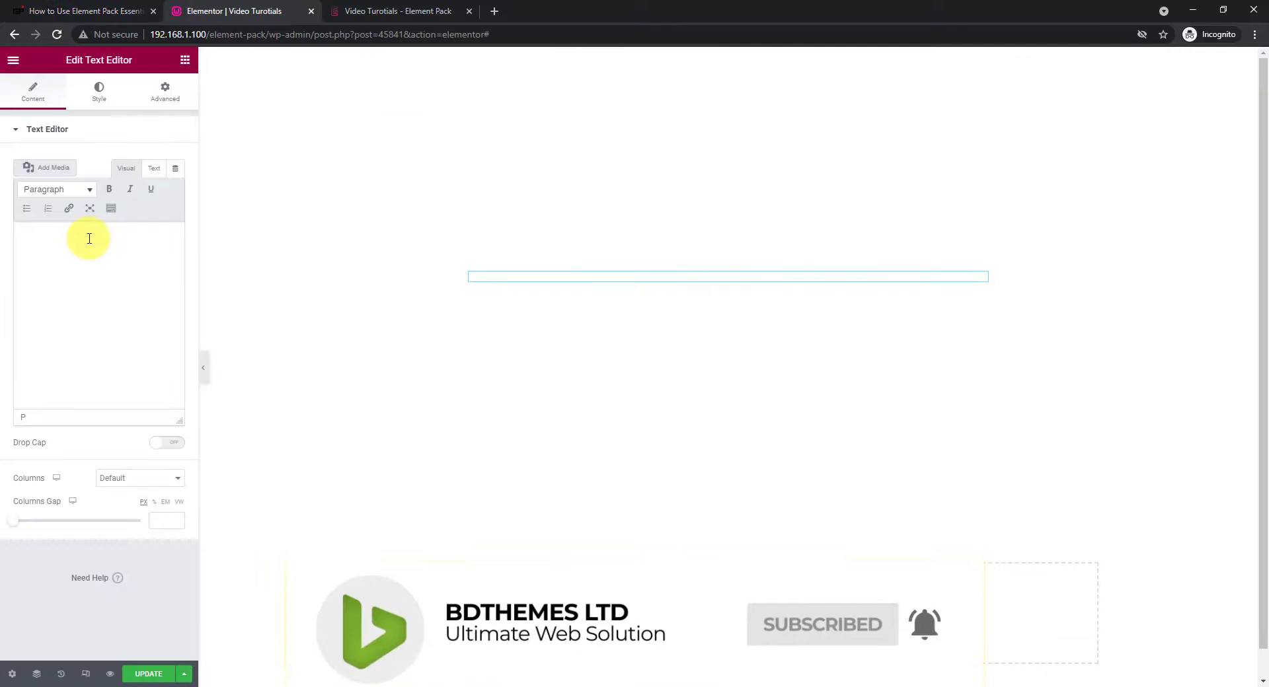
key("ctrl+v")
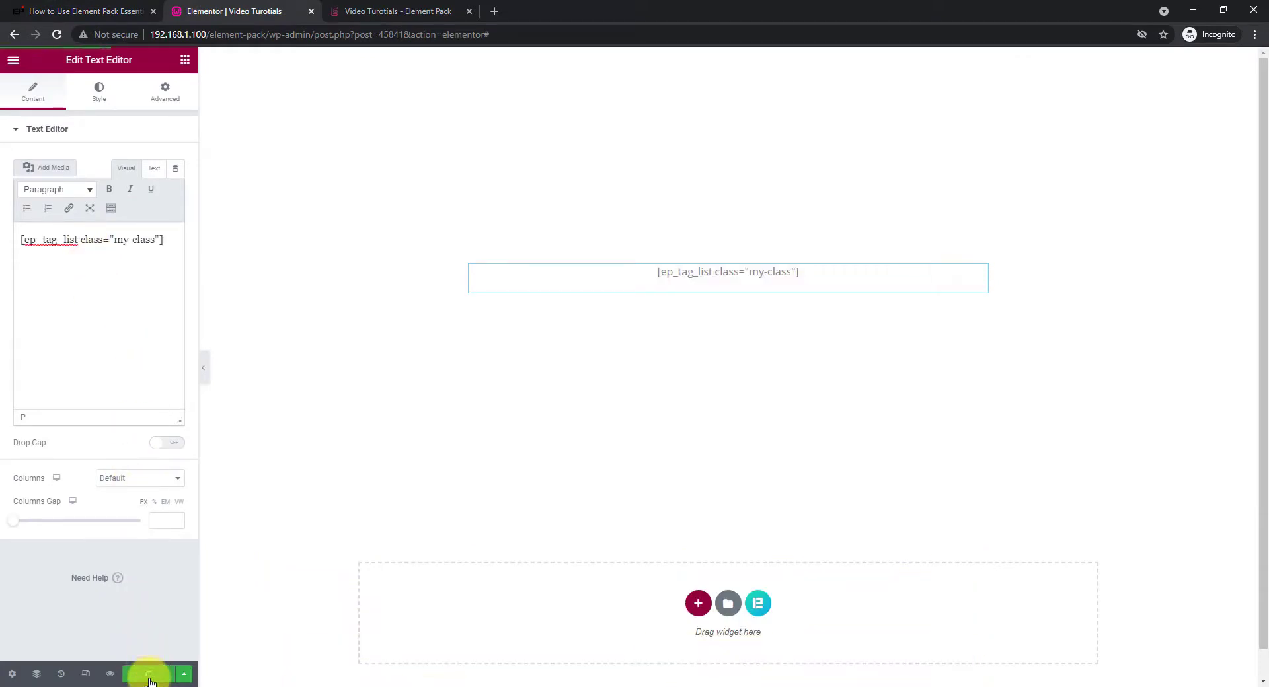
left_click(109, 677)
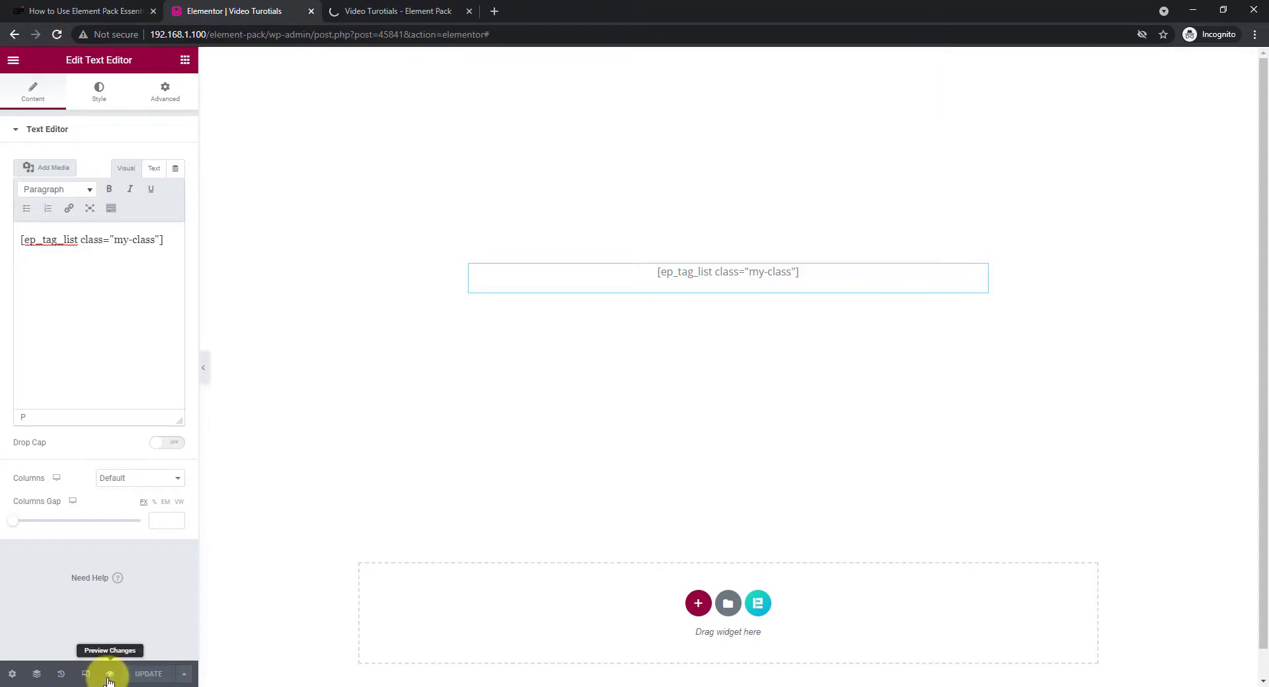
left_click(411, 9)
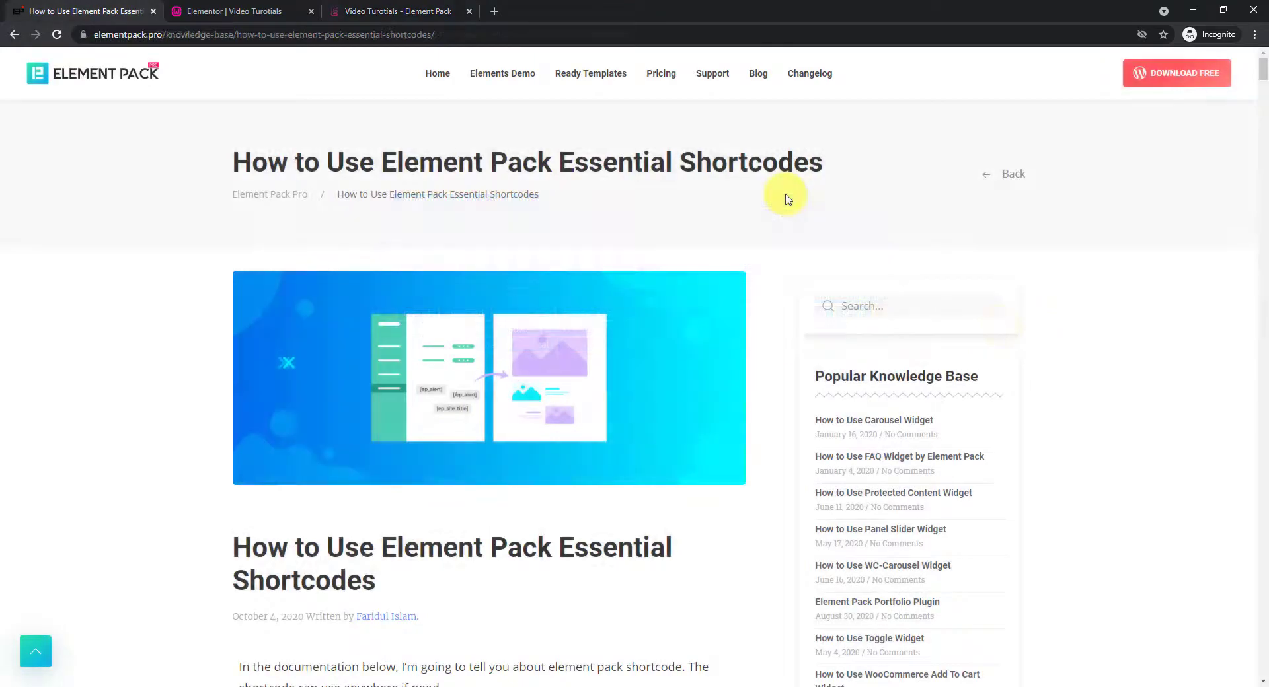
Review the Alert, Author Avatar, Author Name and Badge shortcode sections of the documentation, including their options, examples and preview images.
scroll(786, 198, "down", 7)
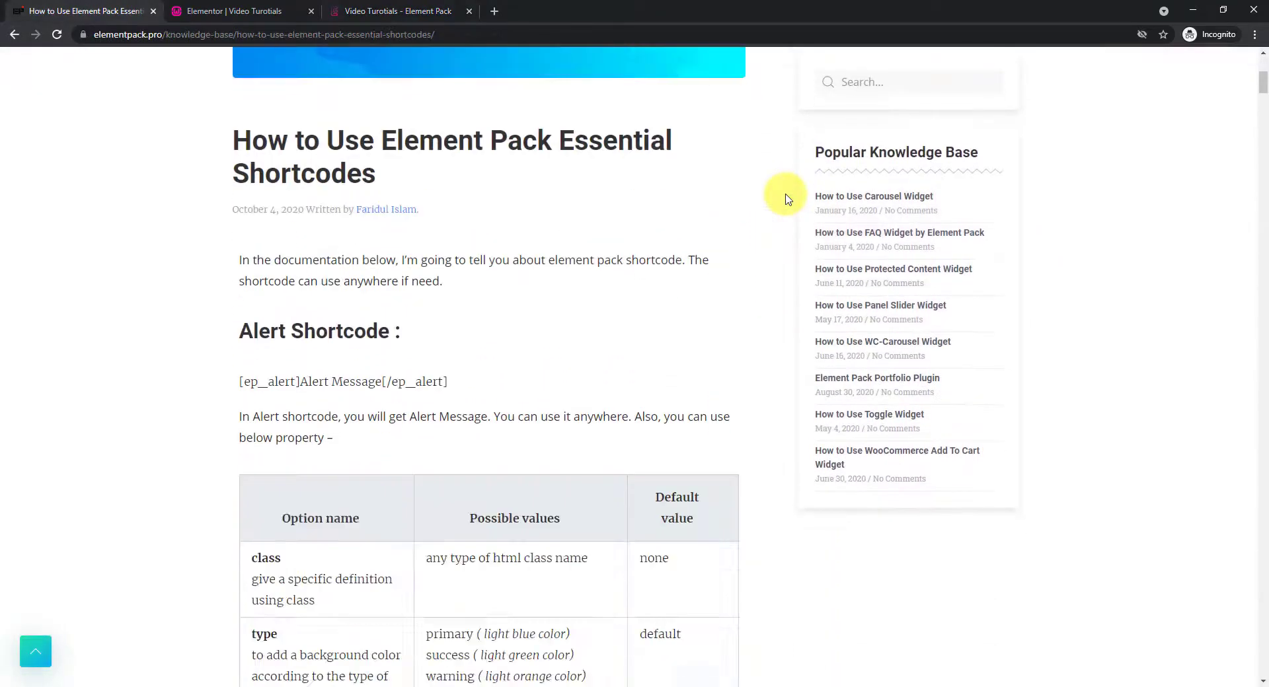
scroll(786, 198, "down", 15)
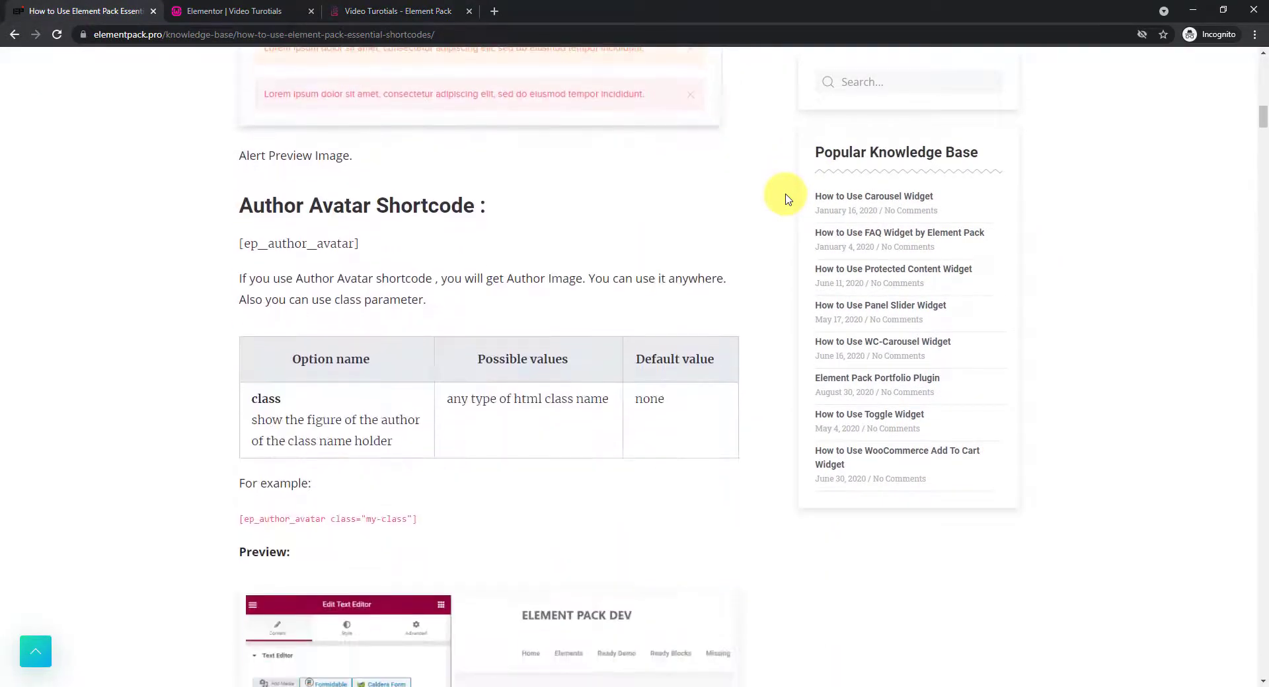
scroll(690, 238, "down", 8)
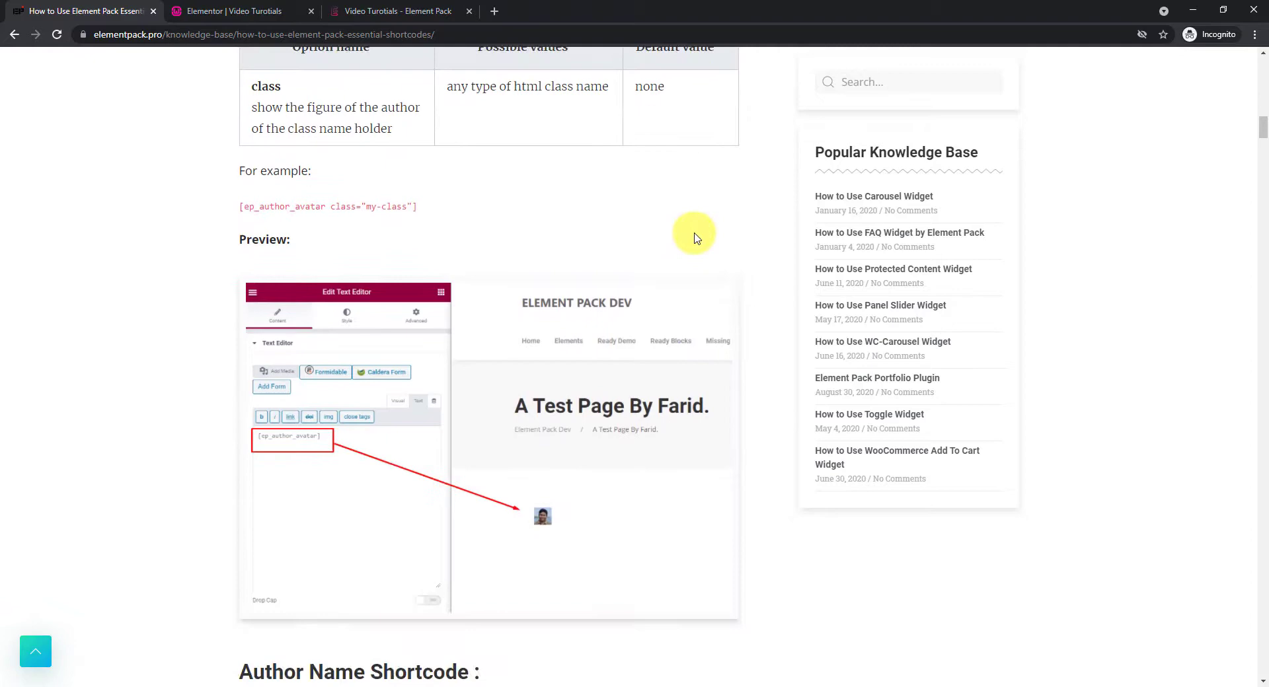
scroll(694, 239, "down", 10)
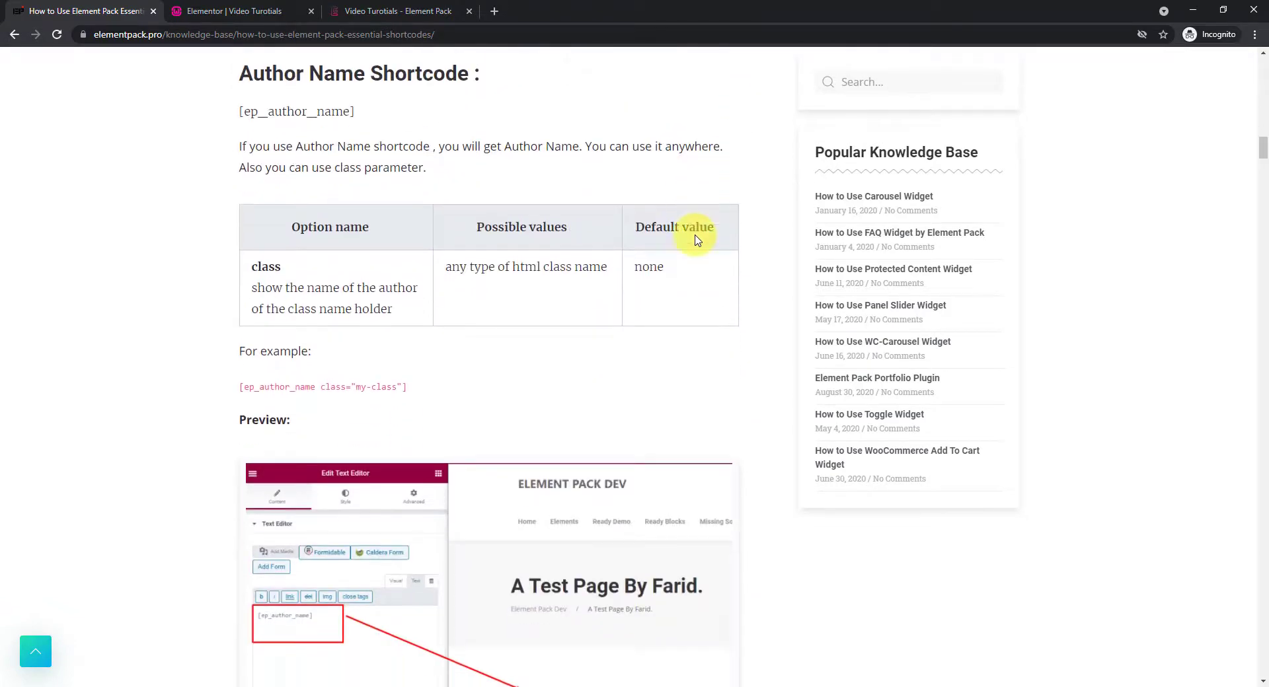
scroll(696, 239, "down", 7)
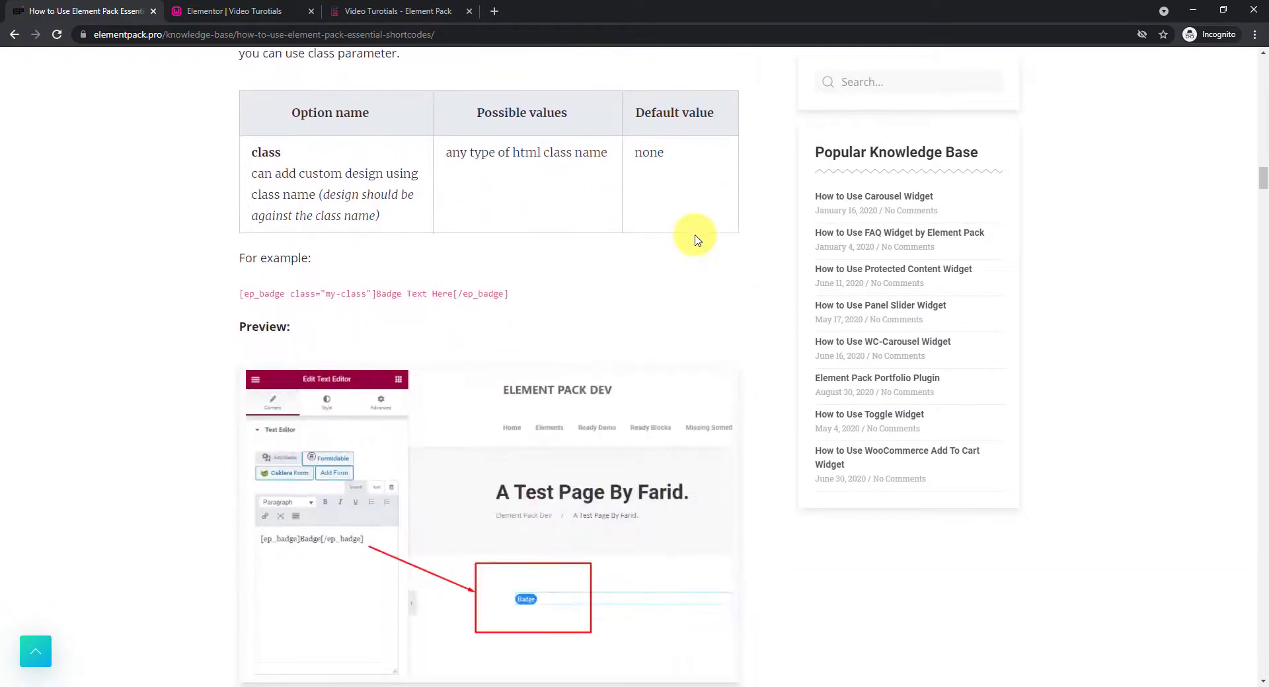
scroll(695, 239, "up", 1)
scroll(695, 239, "down", 10)
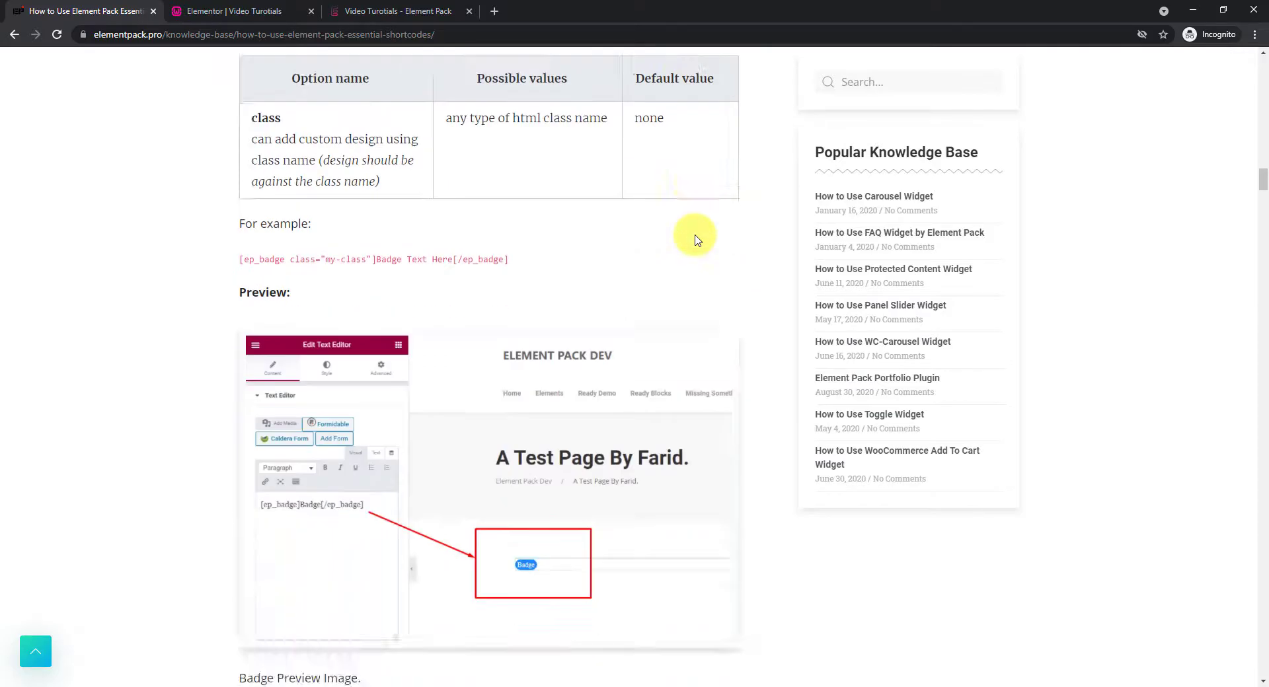